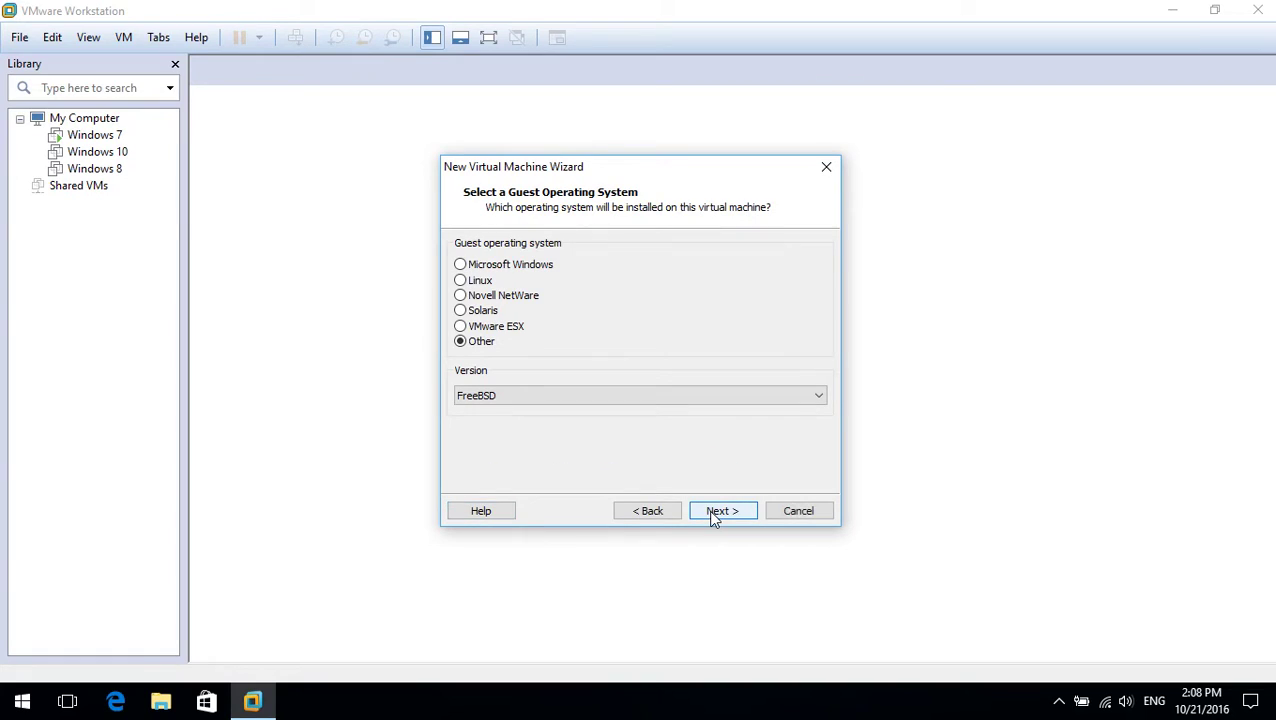
# Keep the guest system as Other with version FreeBSD and name the virtual machine Mikrotik.
pyautogui.click(716, 514)
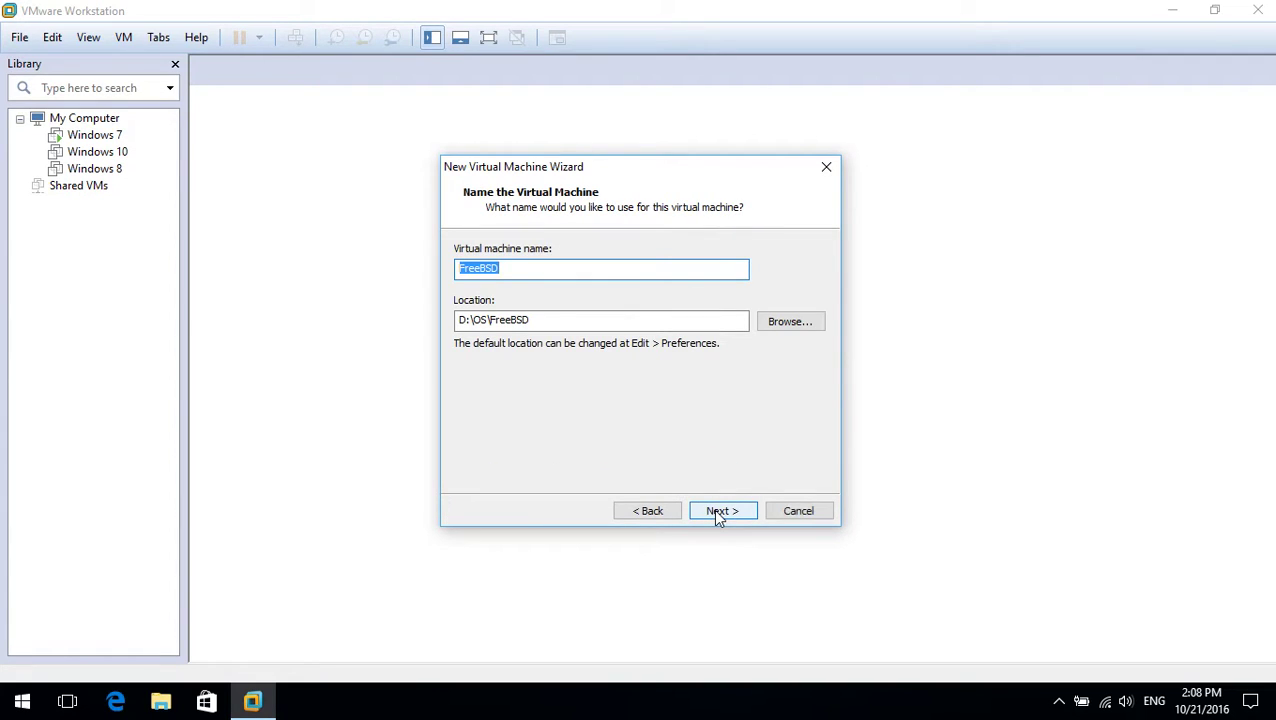
pyautogui.write('Mikroti')
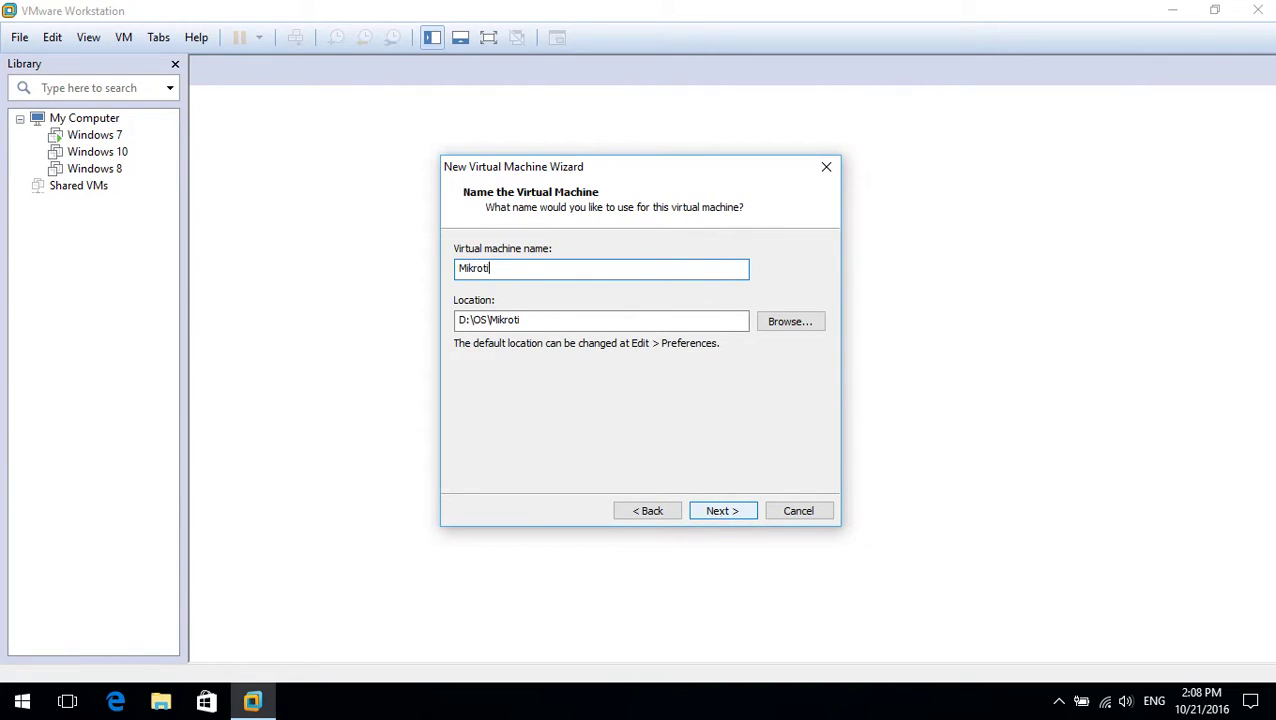
pyautogui.click(724, 515)
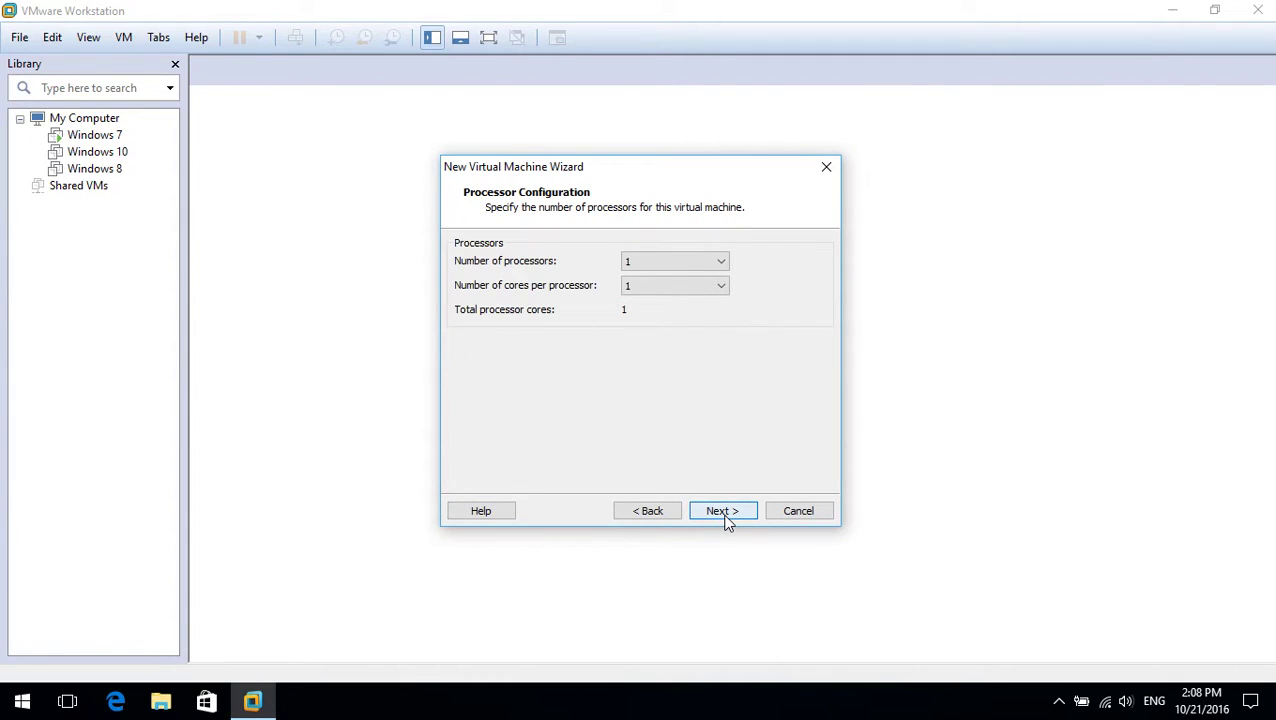
# Accept one single-core processor and 256 MB of memory, choose no network connection, and keep the default controller and disk types.
pyautogui.click(724, 513)
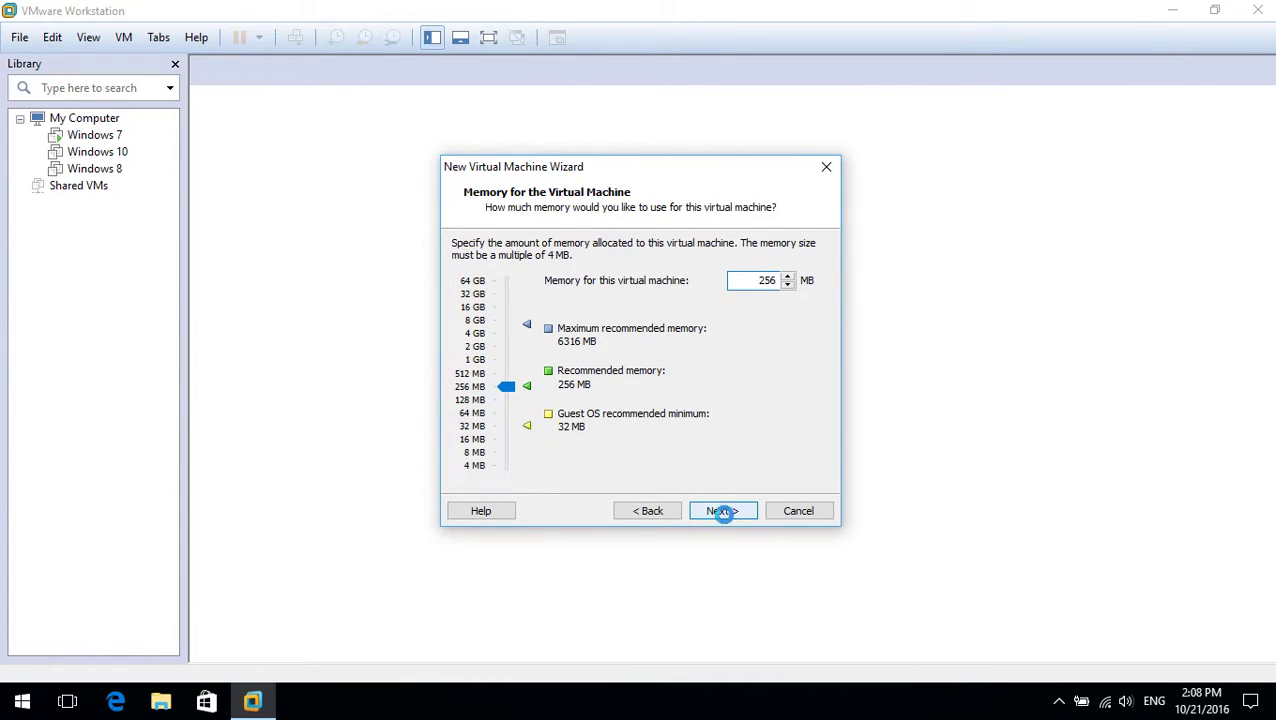
pyautogui.click(724, 513)
pyautogui.click(604, 426)
pyautogui.click(708, 513)
pyautogui.click(708, 513)
pyautogui.click(708, 513)
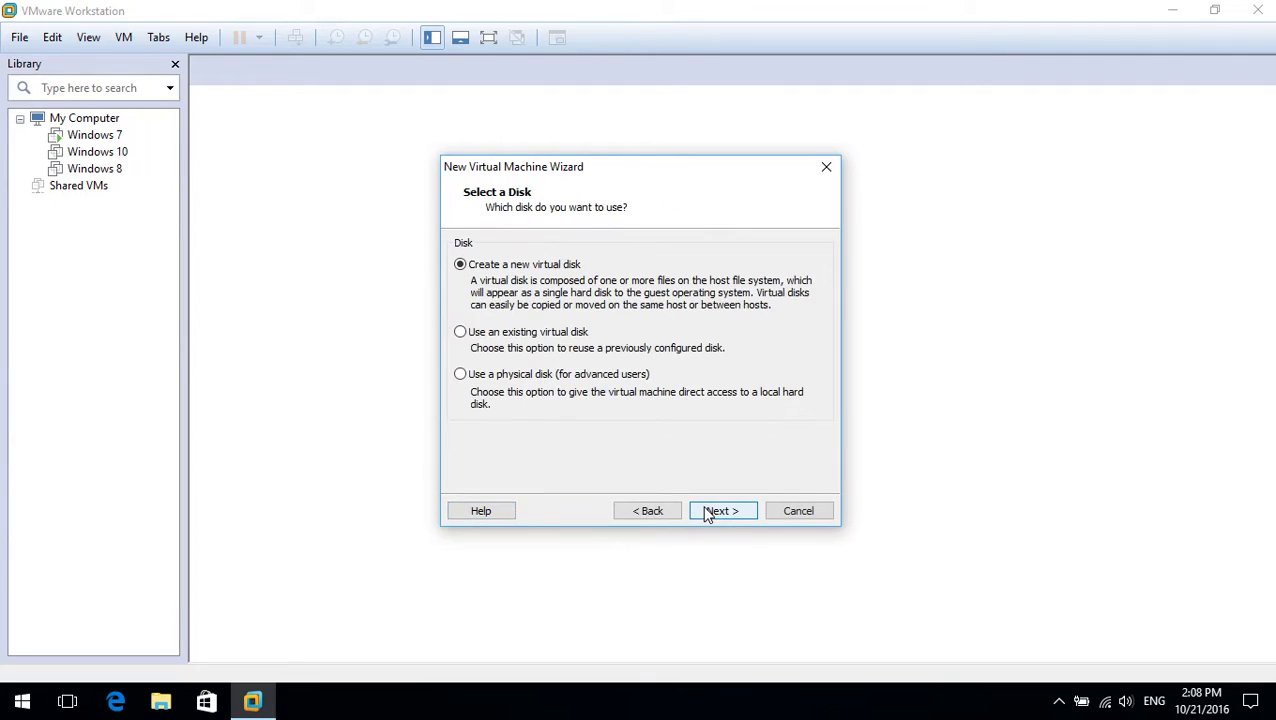
# Create a new 20 GB virtual disk stored as Mikrotik.vmdk and finish creating the virtual machine.
pyautogui.click(708, 513)
pyautogui.click(708, 513)
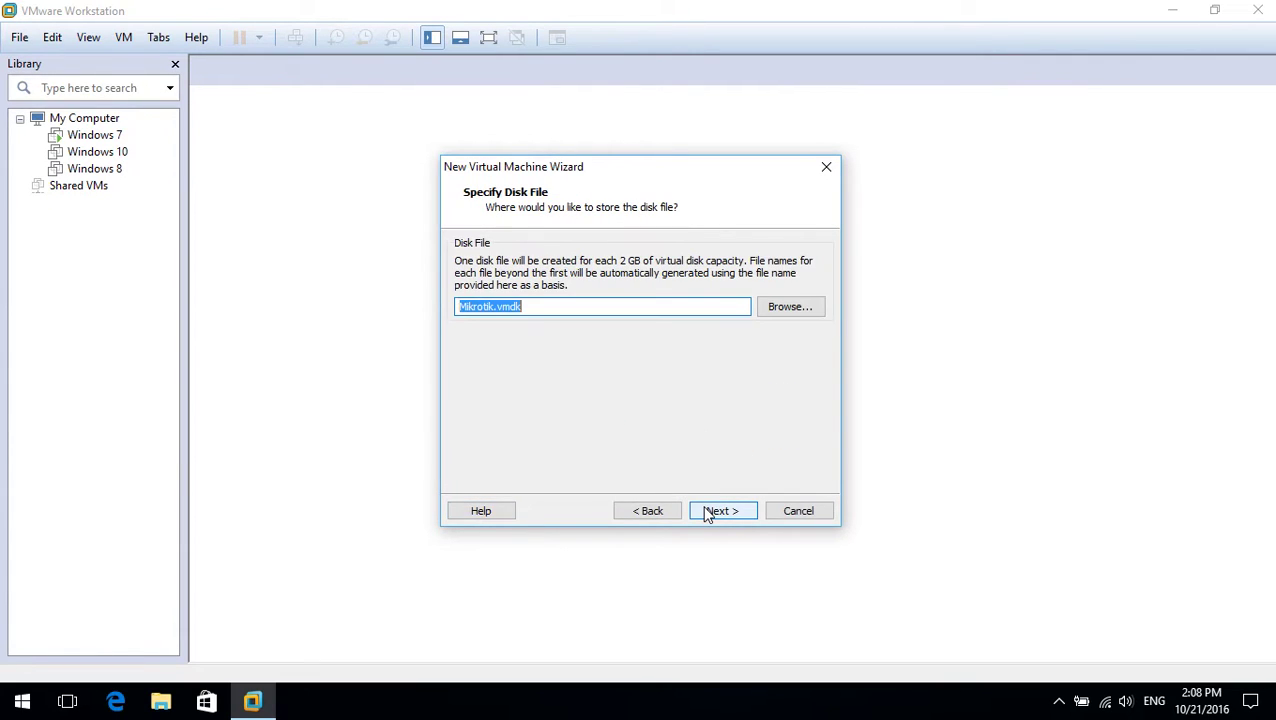
pyautogui.click(708, 513)
pyautogui.click(708, 513)
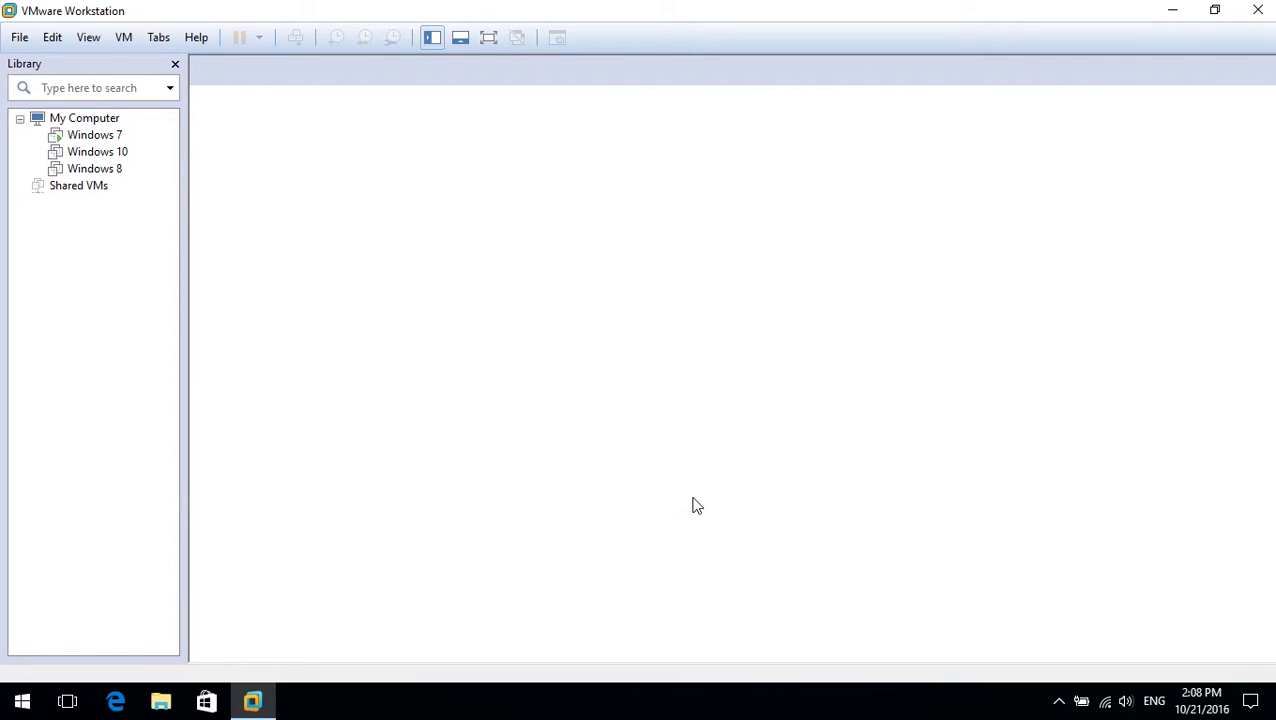
# Add a bridged network adapter to the Mikrotik virtual machine's hardware.
pyautogui.click(366, 162)
pyautogui.click(530, 577)
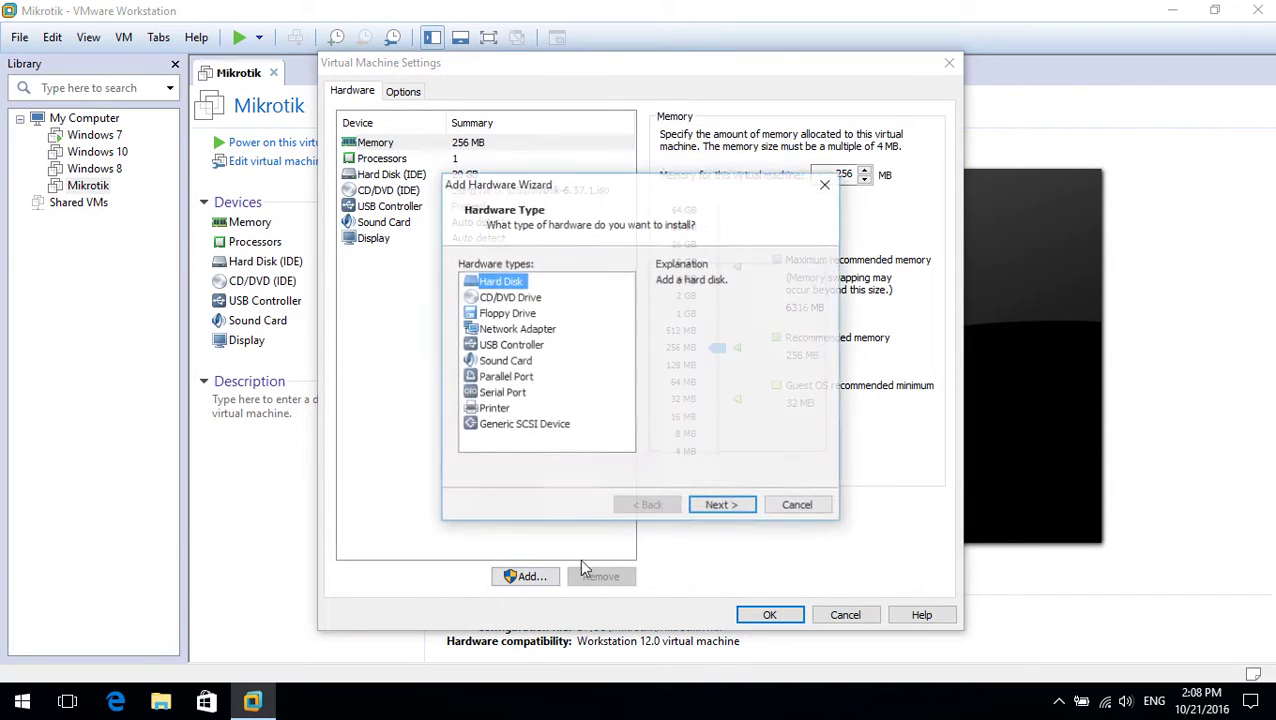
pyautogui.click(534, 332)
pyautogui.click(711, 510)
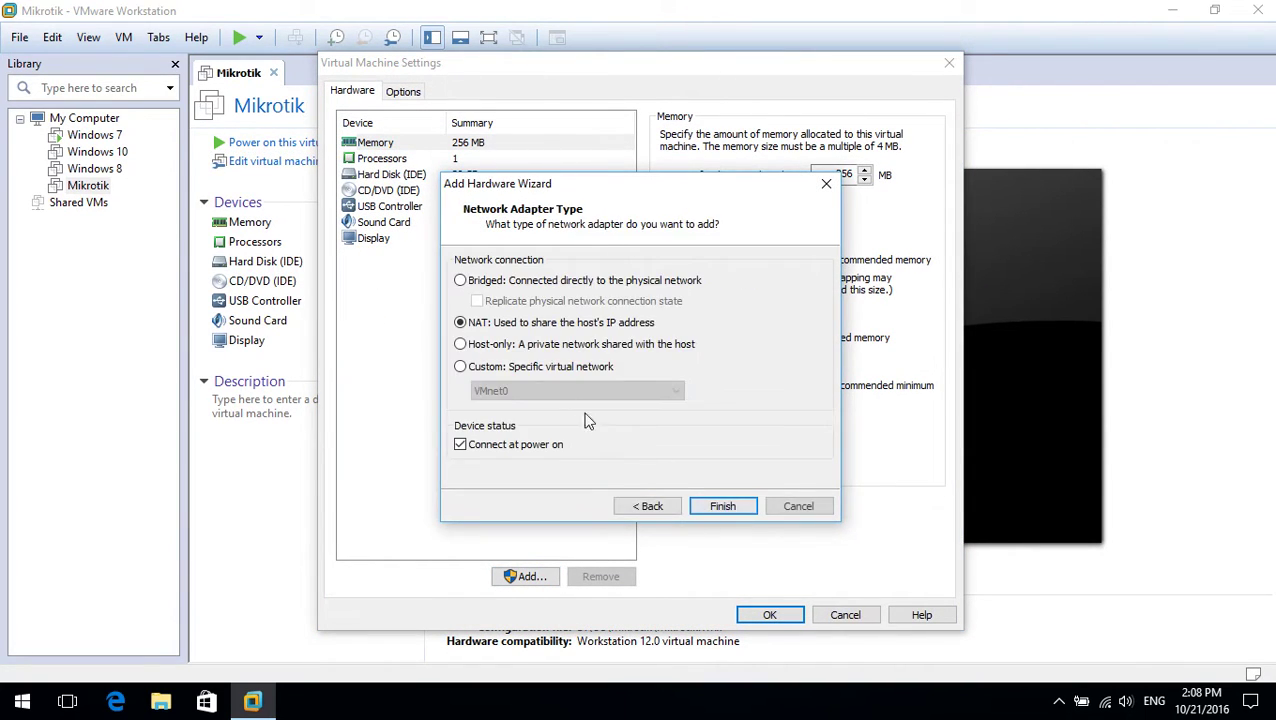
pyautogui.click(577, 284)
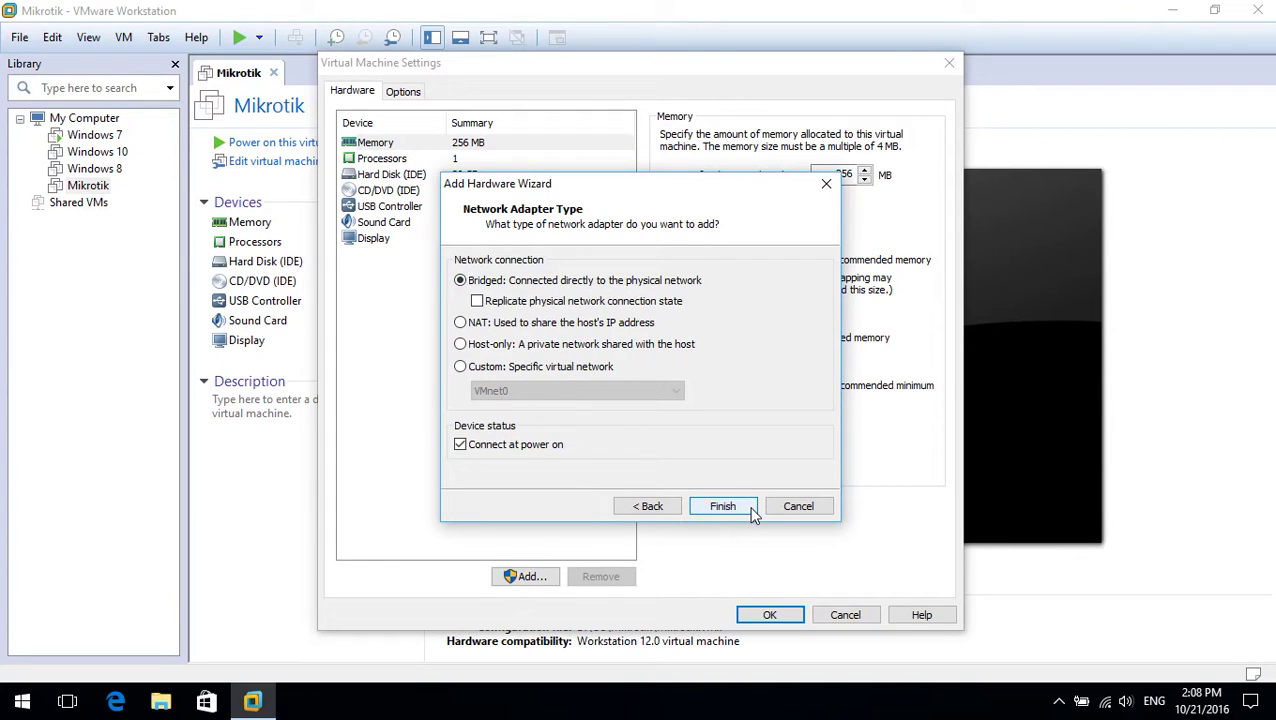
pyautogui.click(722, 506)
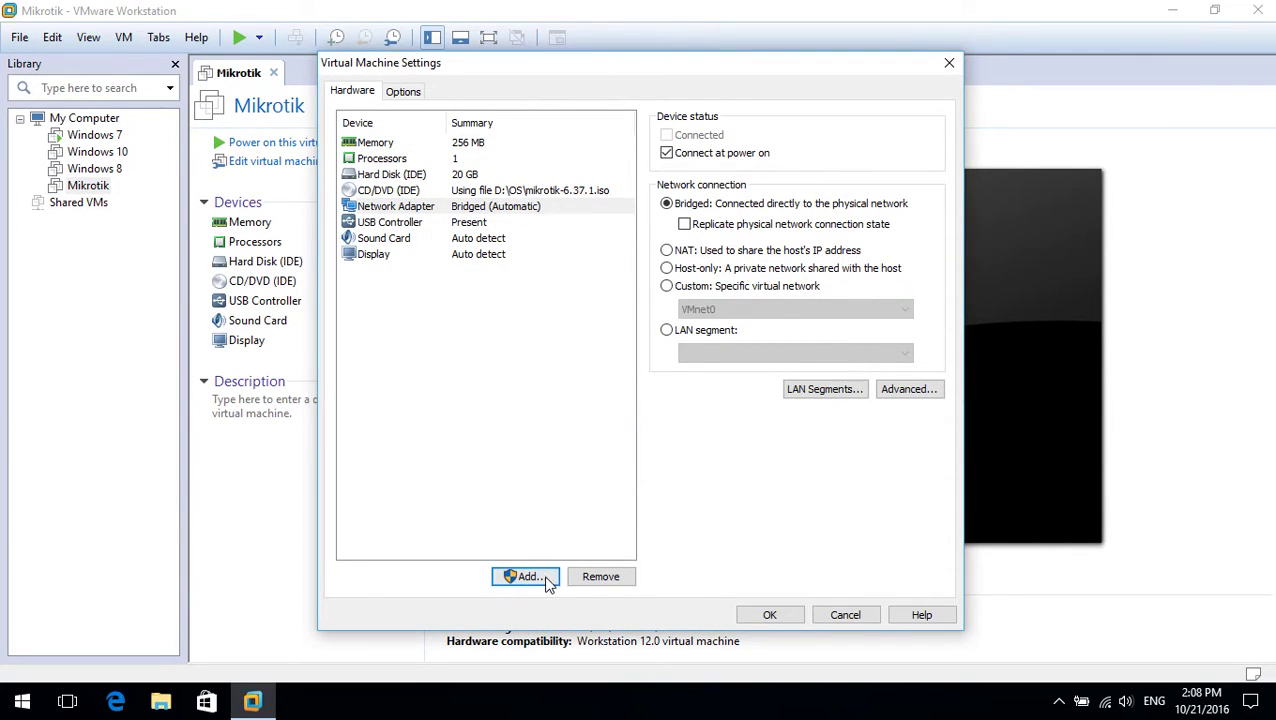
# Add a second network adapter on the custom network VMnet1 (Host-only) and save the virtual machine settings.
pyautogui.click(546, 580)
pyautogui.click(534, 332)
pyautogui.click(711, 510)
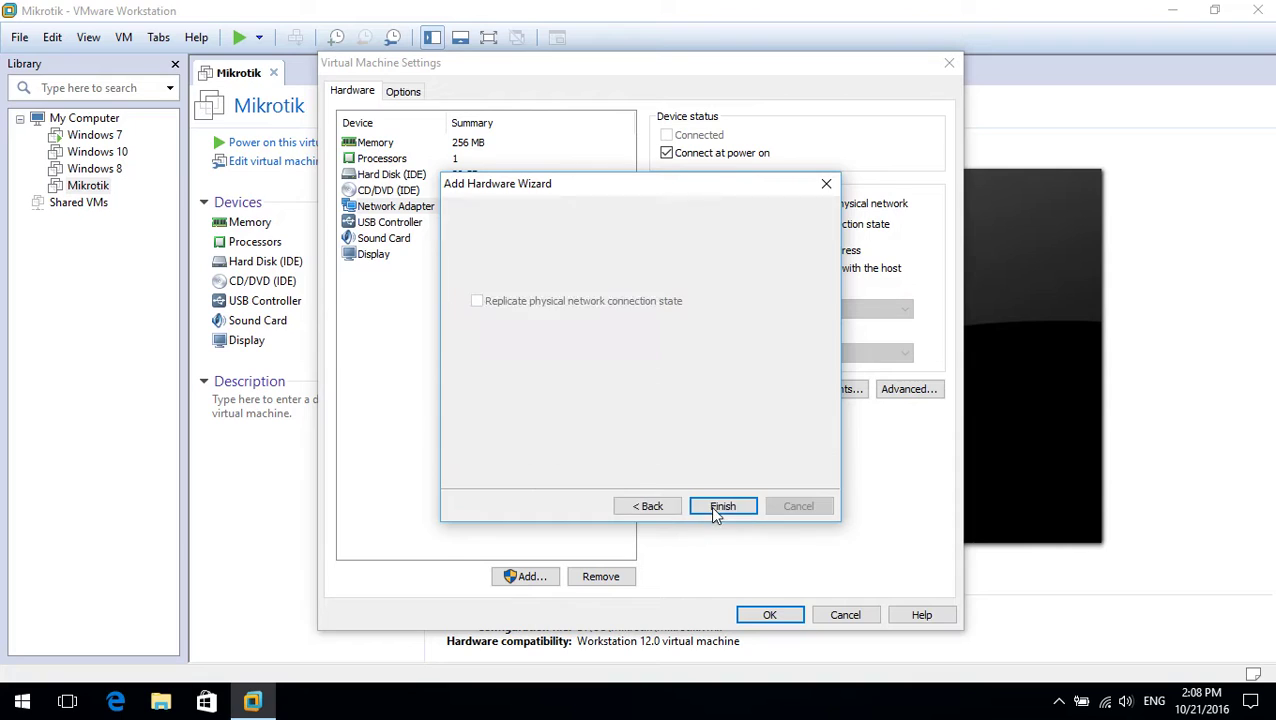
pyautogui.click(600, 367)
pyautogui.click(604, 391)
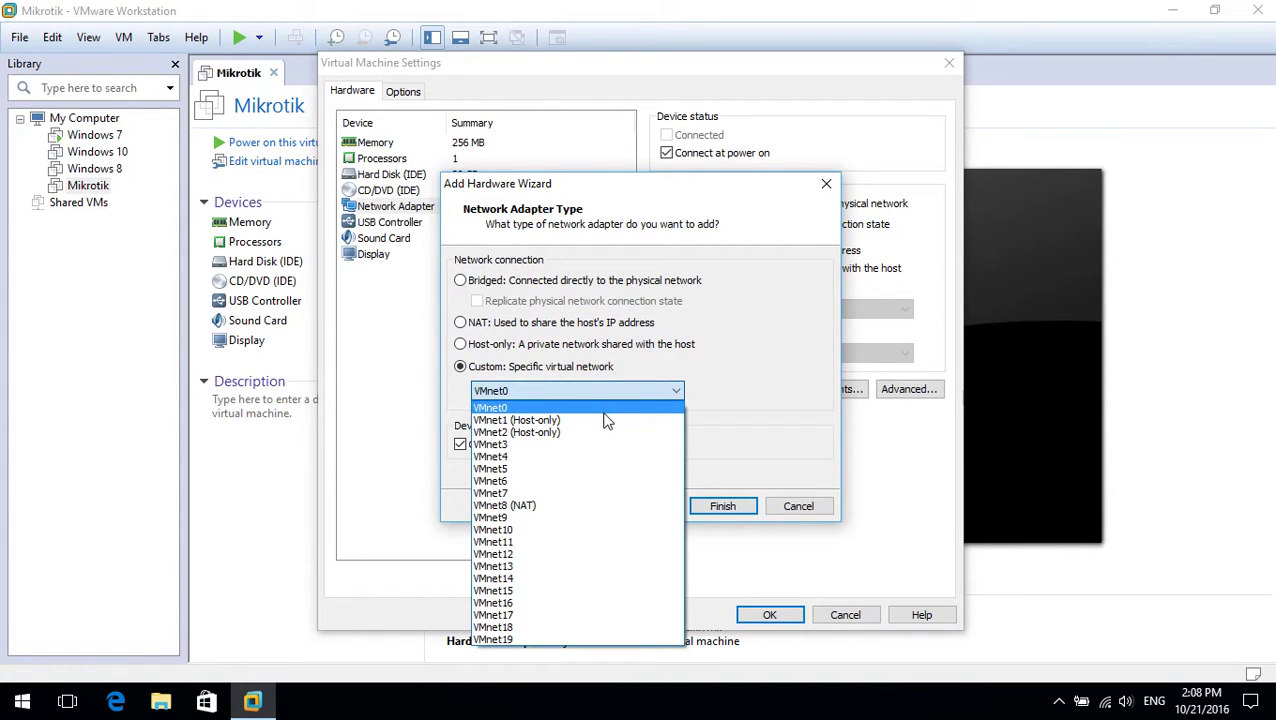
pyautogui.click(607, 420)
pyautogui.click(699, 507)
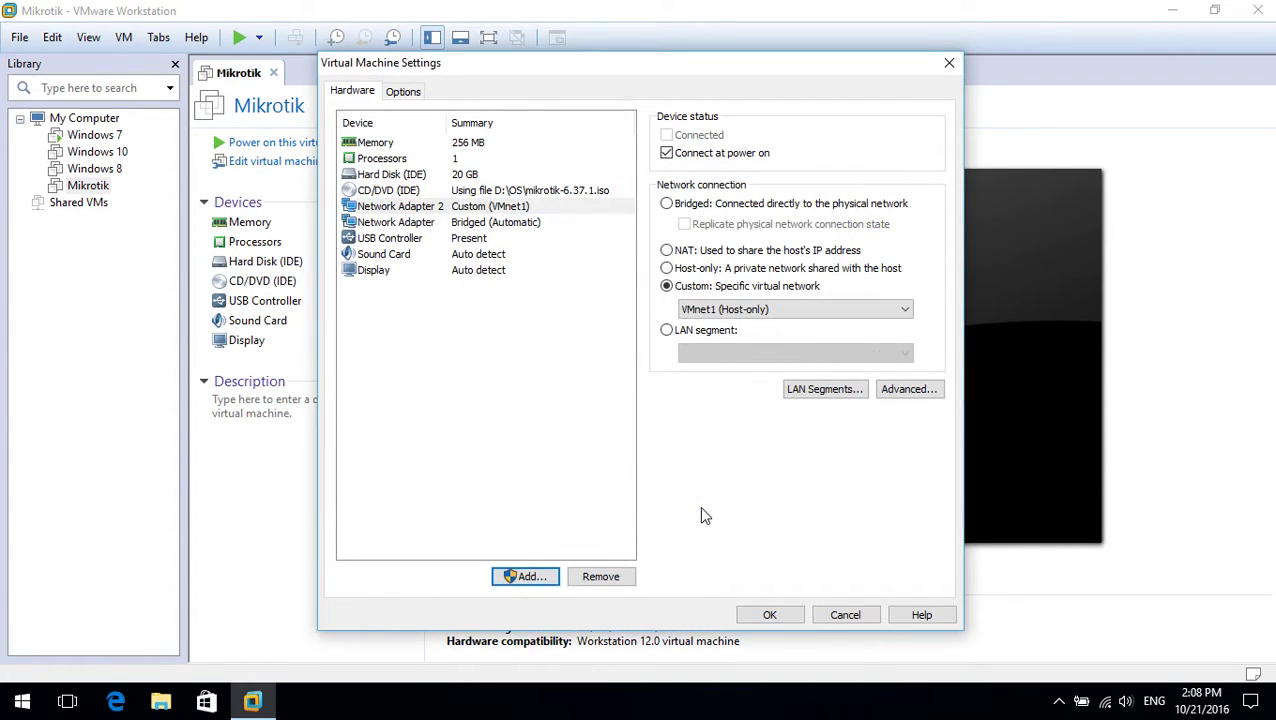
pyautogui.click(786, 615)
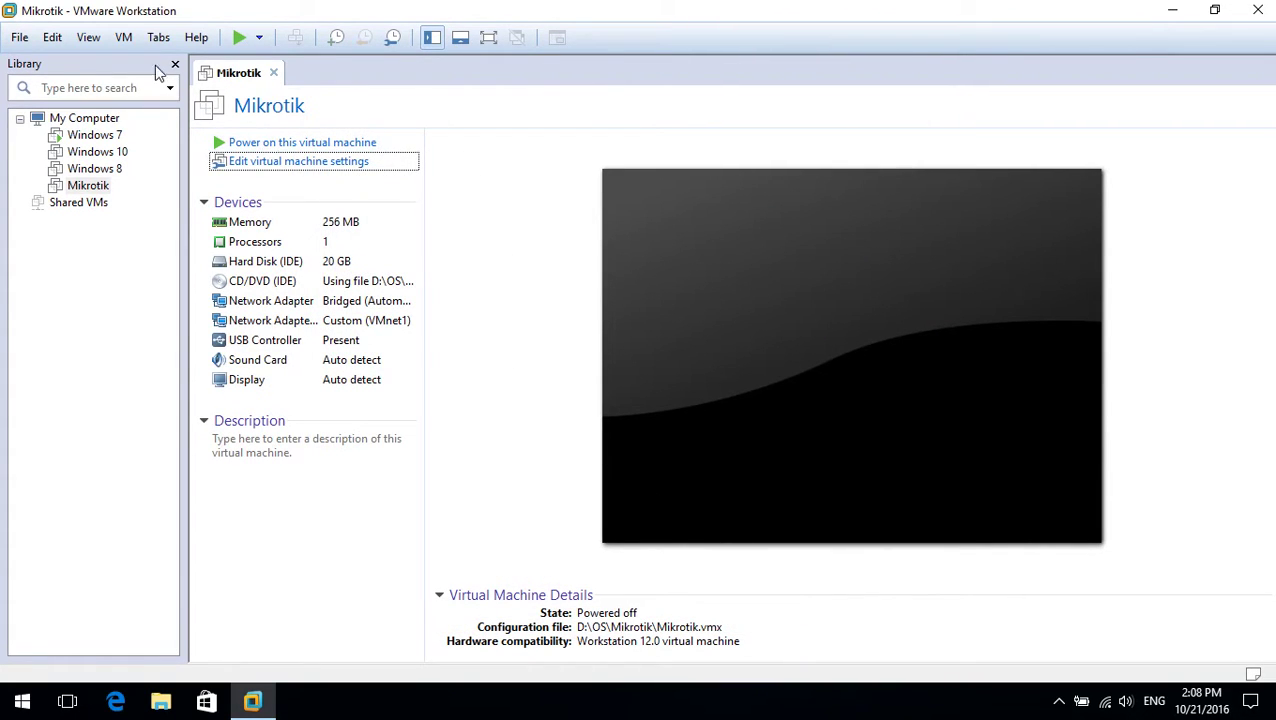
# In the Virtual Network Editor, bridge VMnet0 to the Realtek RTL8723BE Wireless LAN 802.11n PCI-E NIC and apply the change.
pyautogui.click(52, 37)
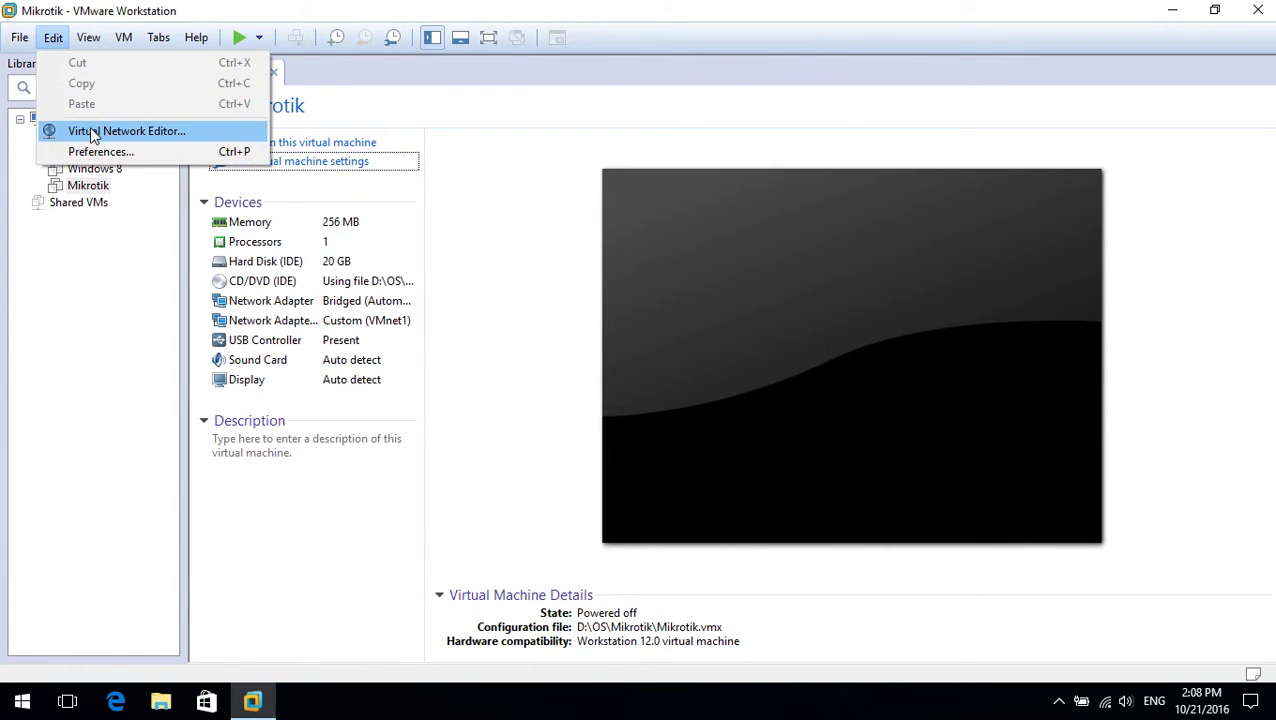
pyautogui.click(90, 127)
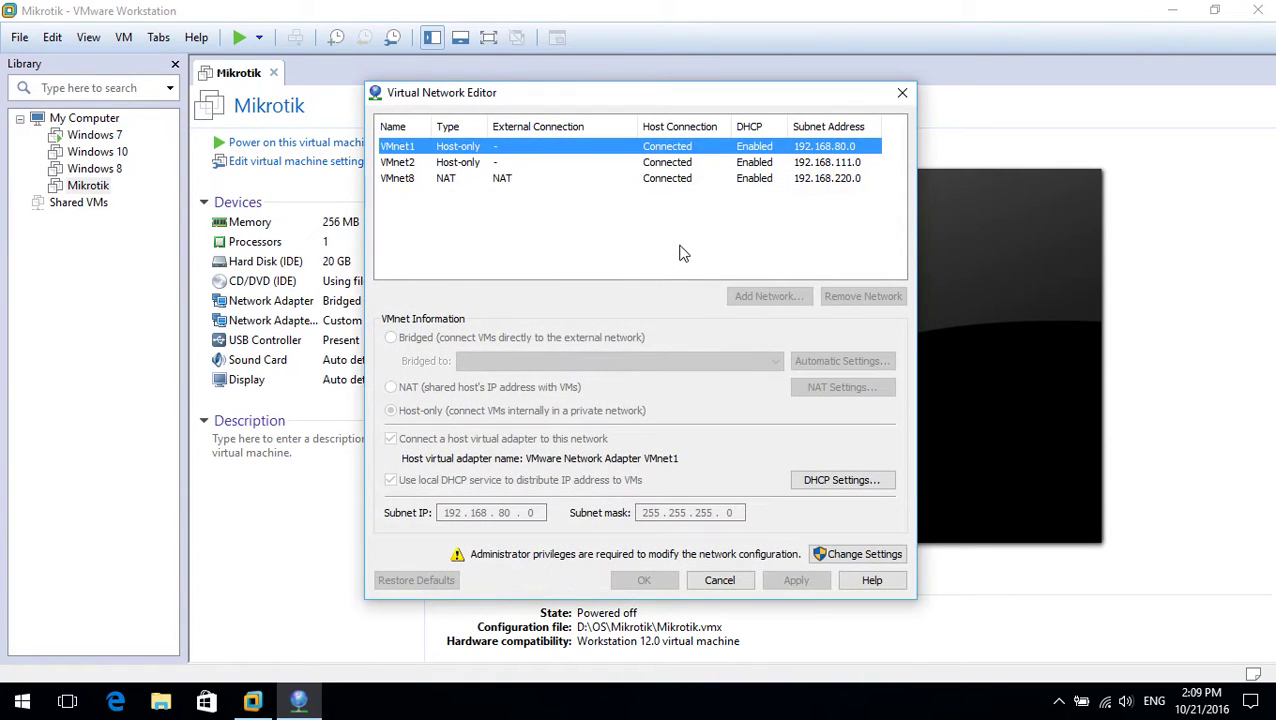
pyautogui.click(840, 555)
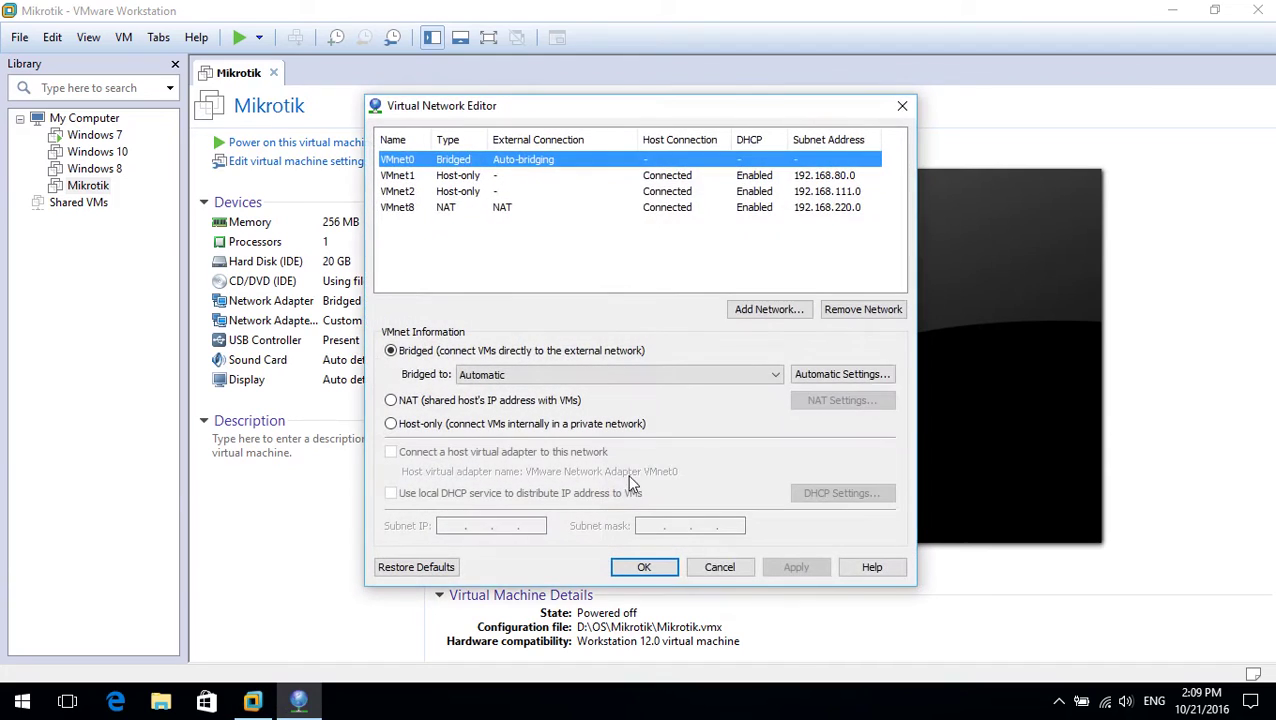
pyautogui.click(630, 376)
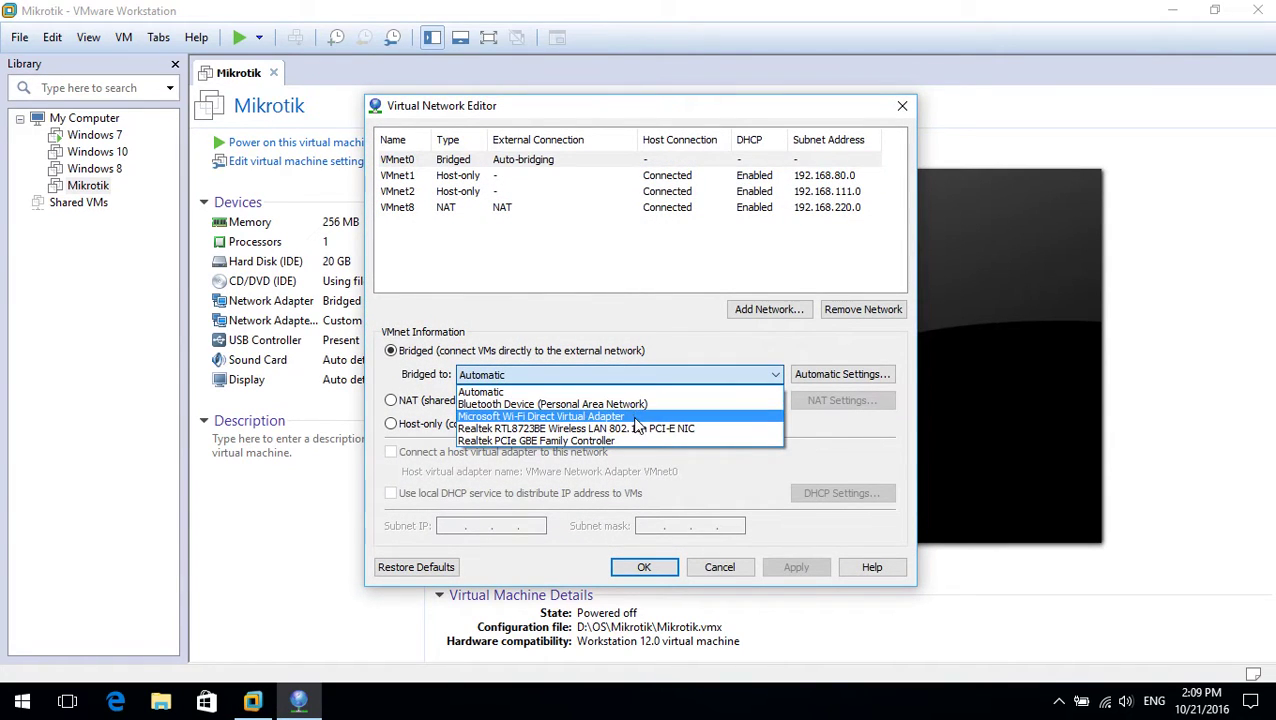
pyautogui.click(637, 429)
pyautogui.click(780, 568)
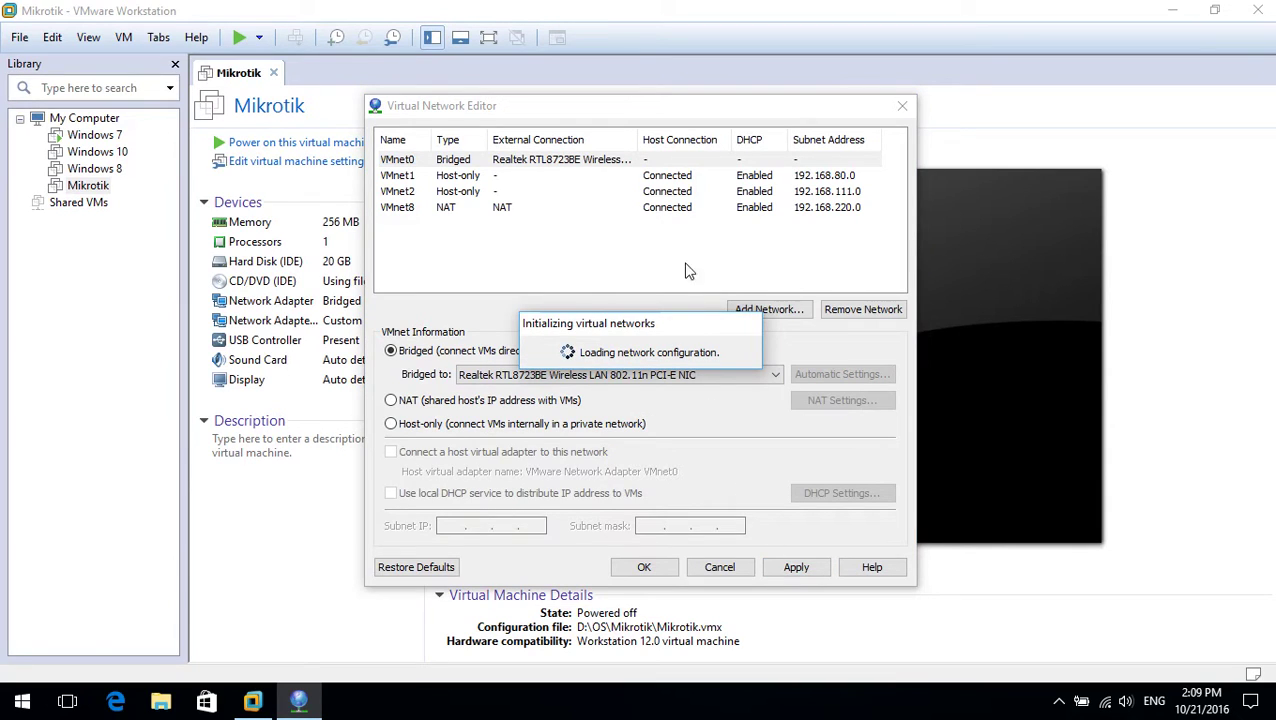
# Disable the local DHCP service for VMnet1, apply the change and close the Virtual Network Editor.
pyautogui.click(673, 180)
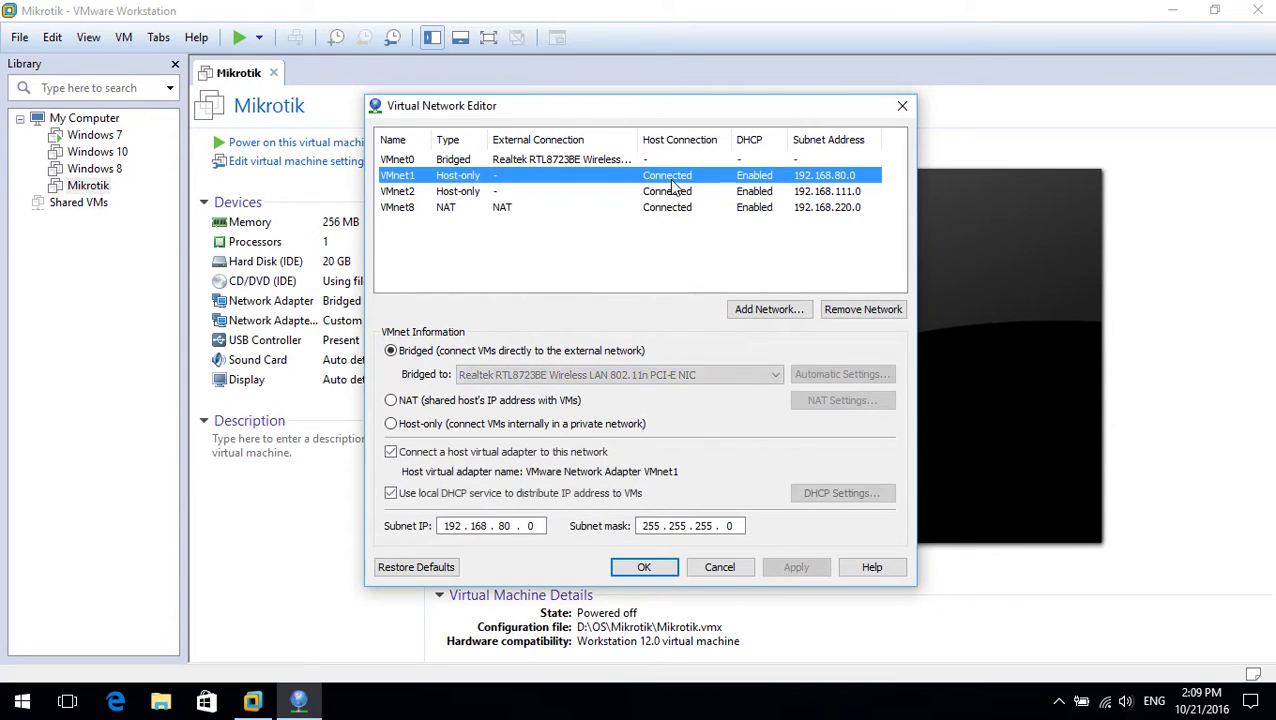
pyautogui.click(579, 500)
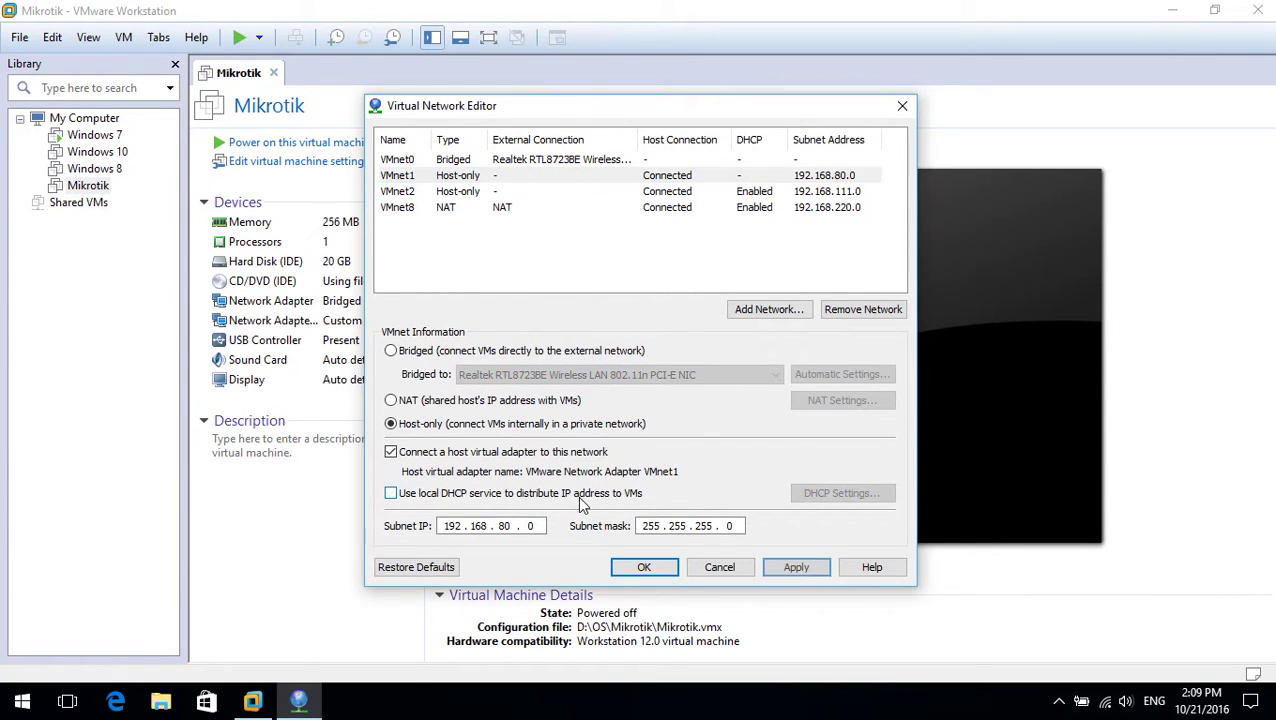
pyautogui.click(773, 574)
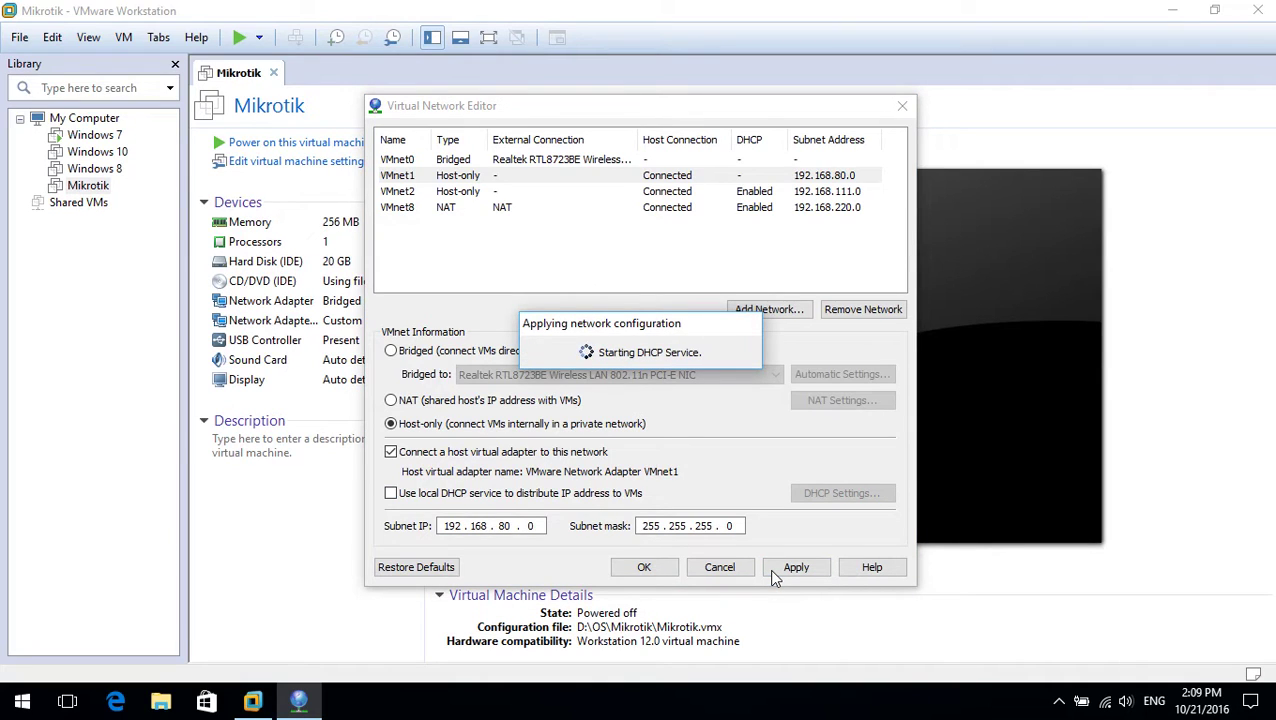
pyautogui.click(657, 574)
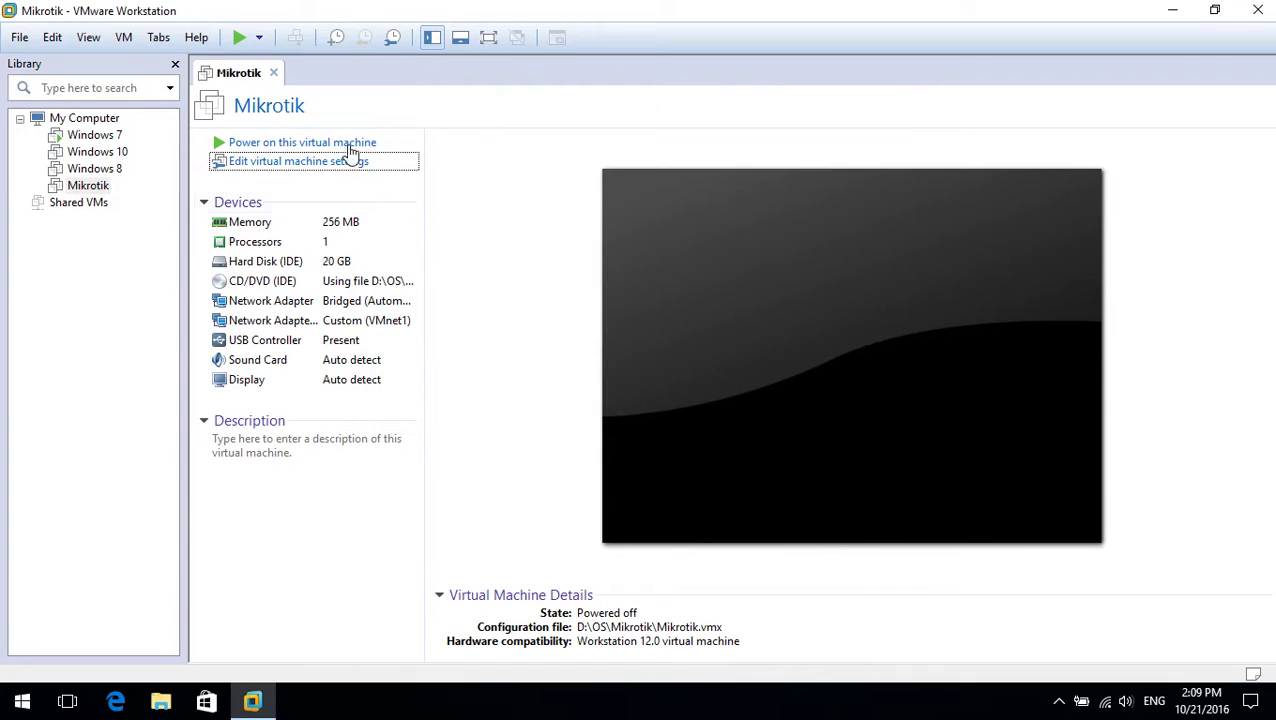
# Power on the Mikrotik virtual machine, install all packages locally without keeping the old configuration, and reboot it.
pyautogui.click(240, 38)
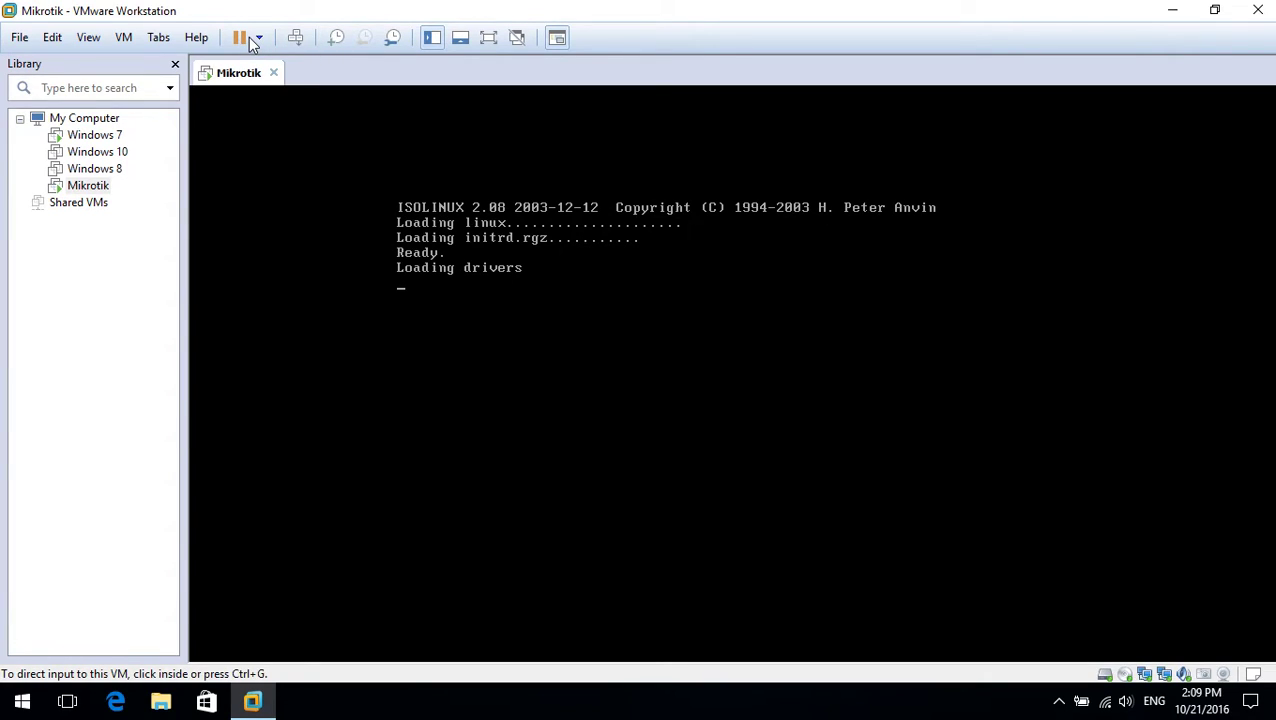
pyautogui.click(588, 438)
pyautogui.write('ai')
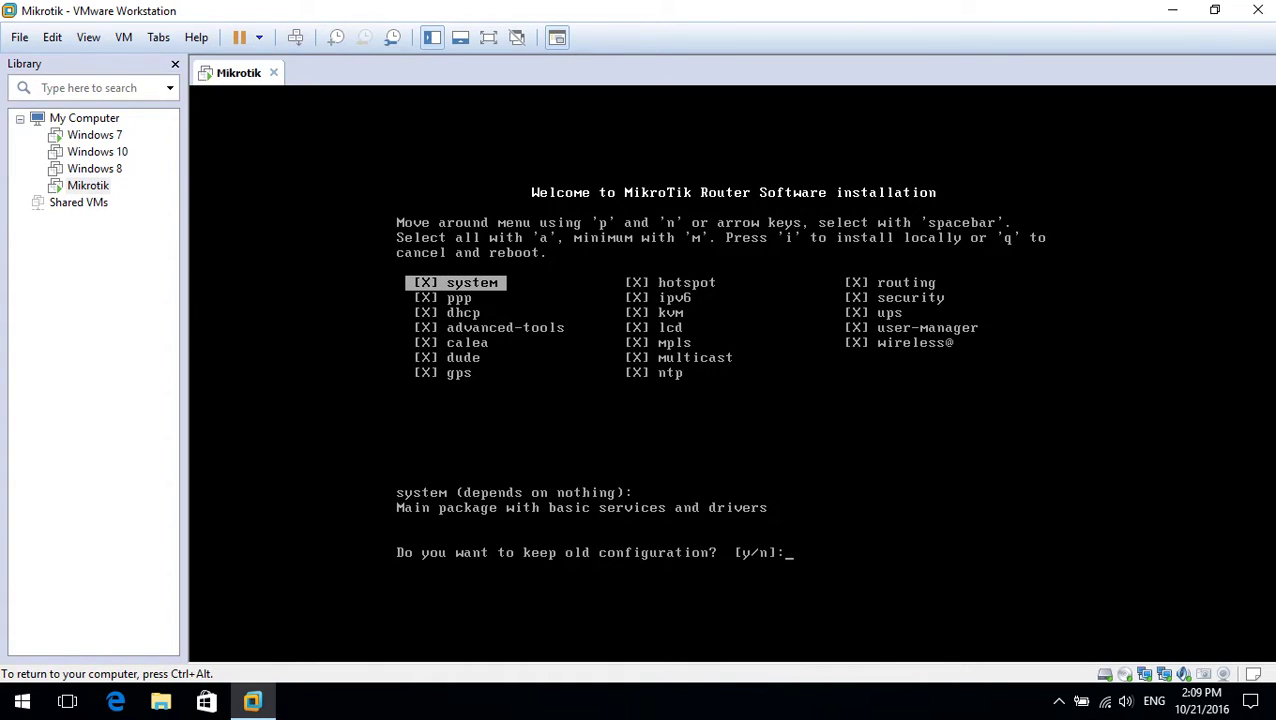
pyautogui.write('ny')
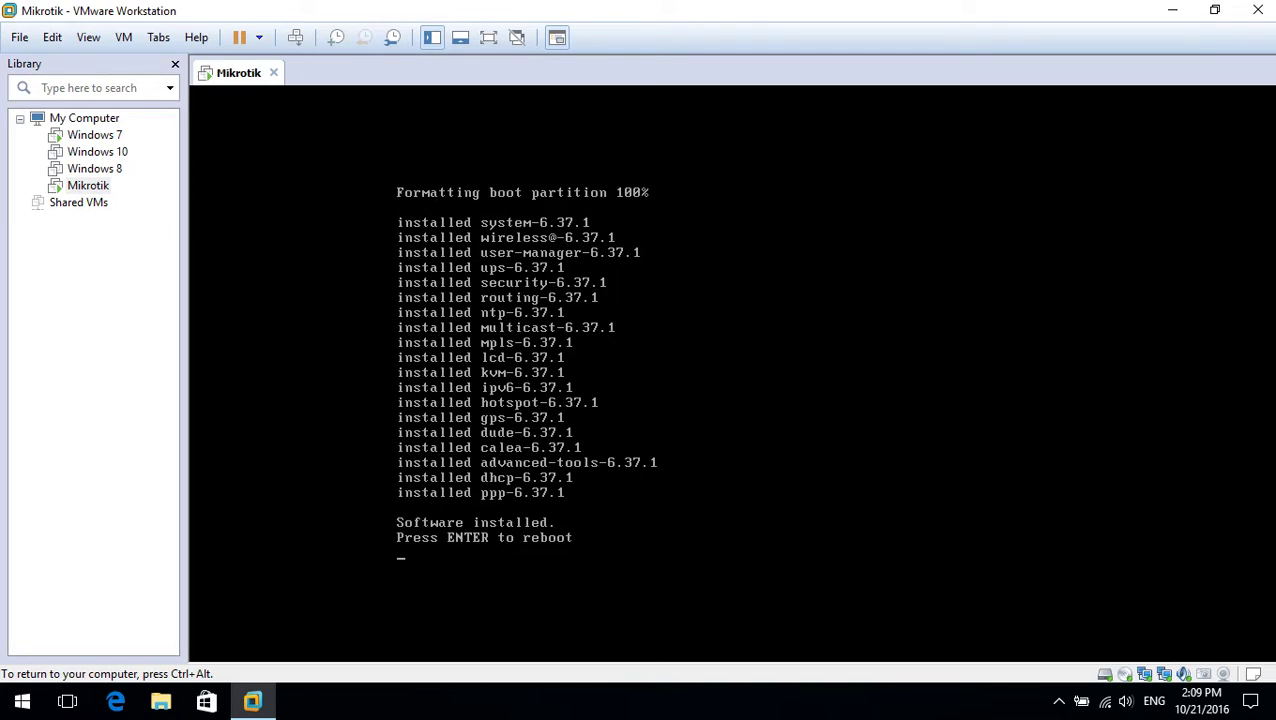
pyautogui.press('Return')
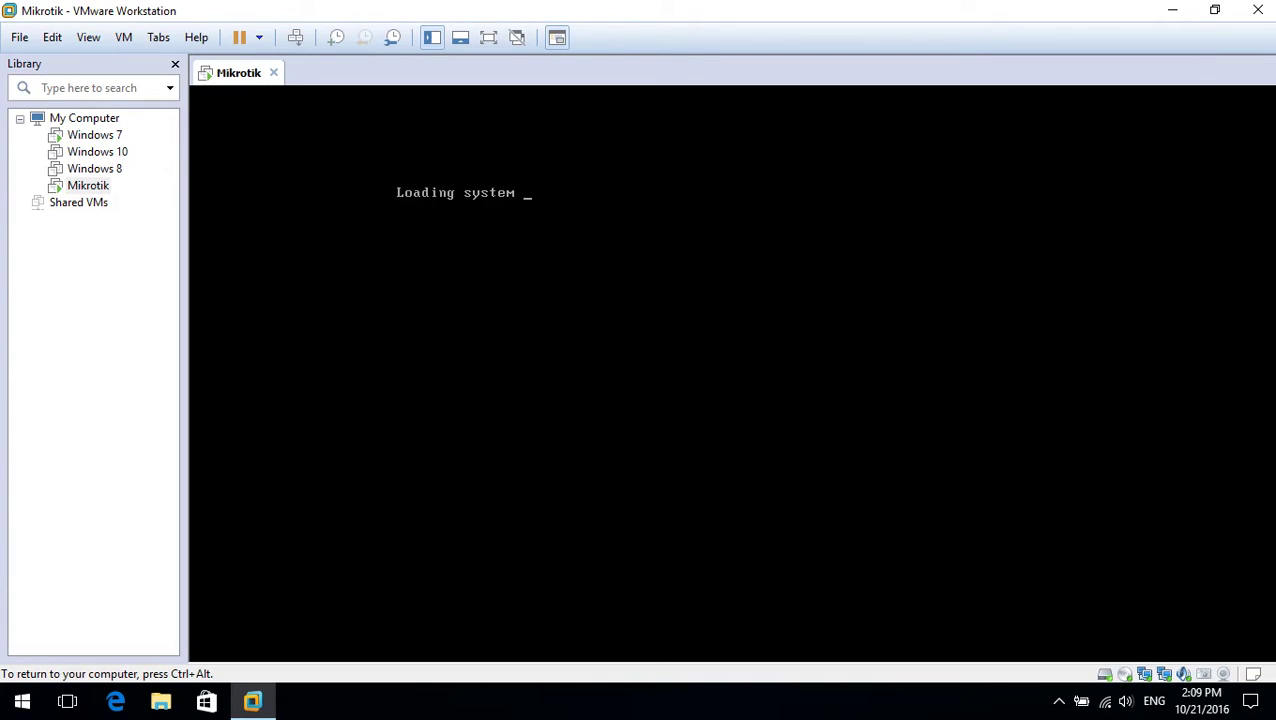
# Check which virtual network the Mikrotik virtual machine's second network adapter uses, then close its settings.
pyautogui.hotkey('ctrl', 'alt')
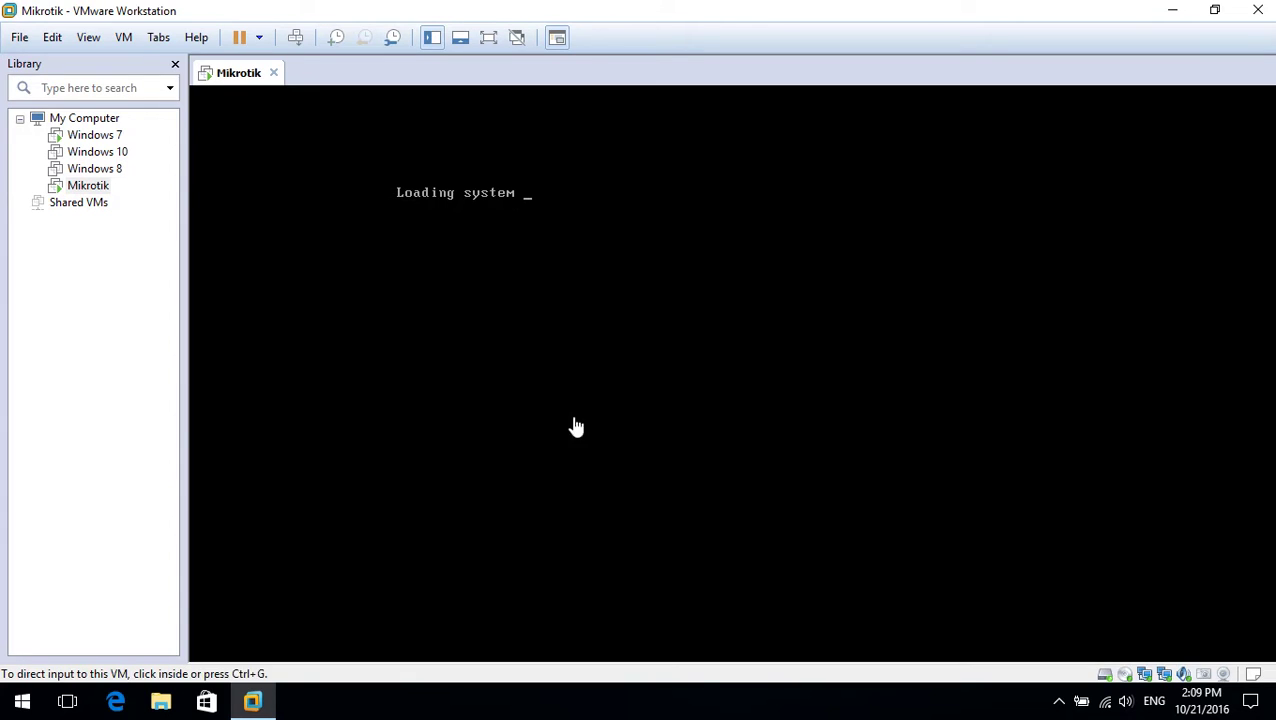
pyautogui.rightClick(241, 92)
pyautogui.click(312, 324)
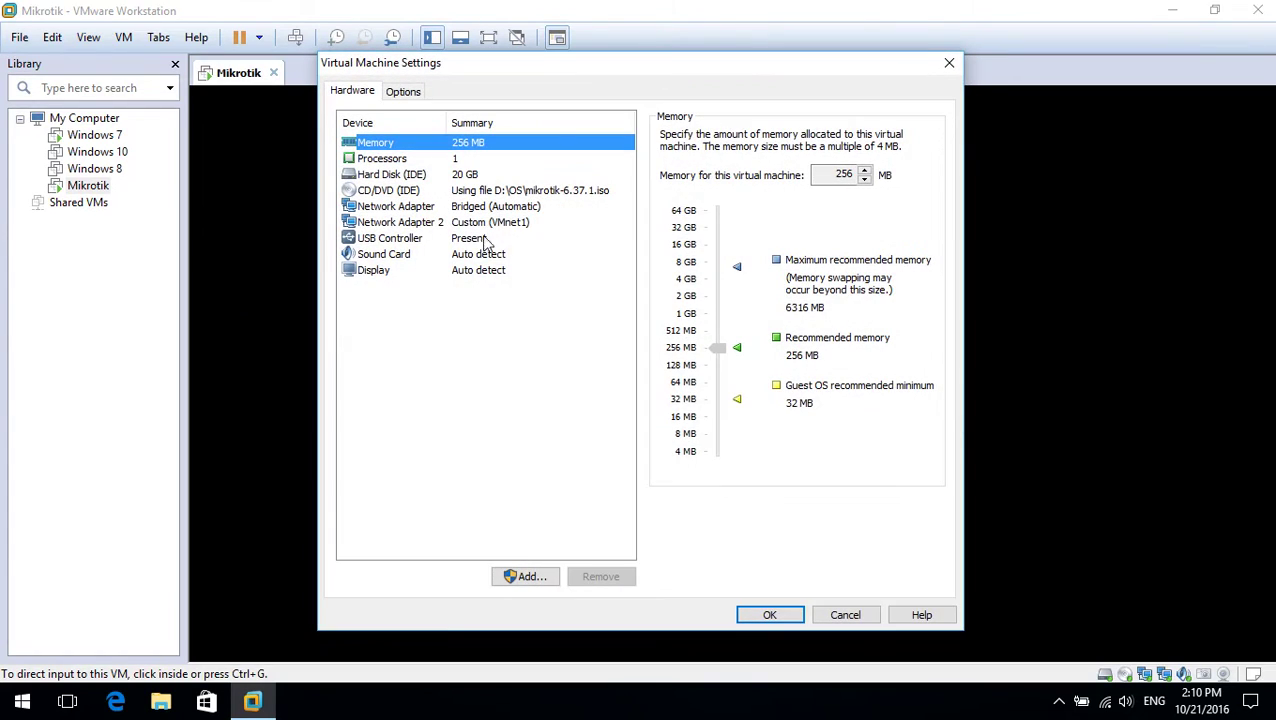
pyautogui.click(490, 223)
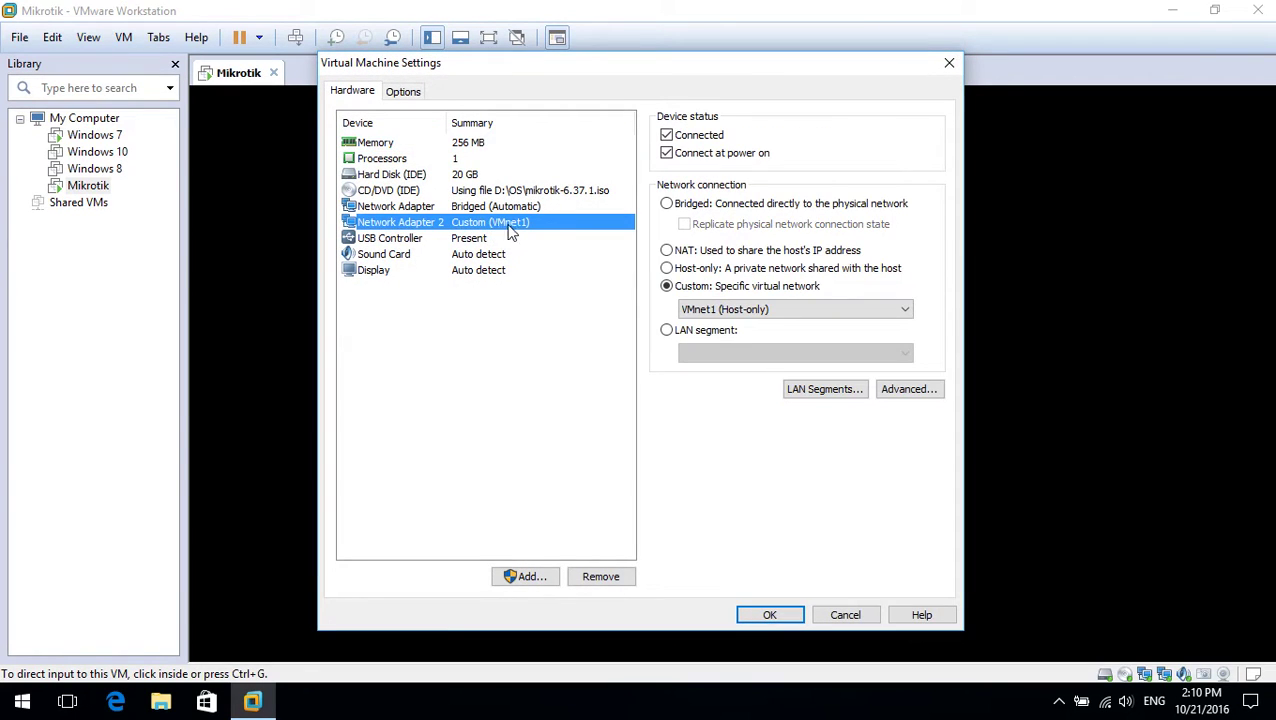
pyautogui.click(949, 62)
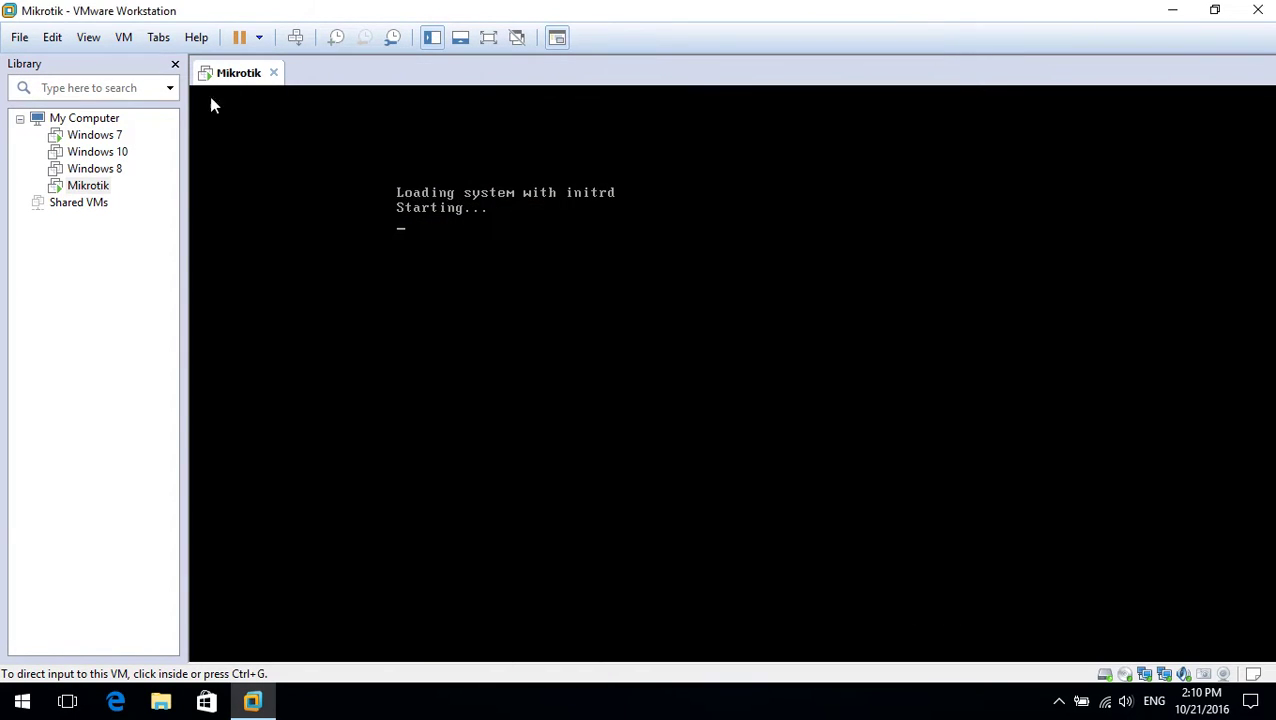
# Switch to the Windows 7 virtual machine and check its network adapter's connection in the settings.
pyautogui.click(105, 137)
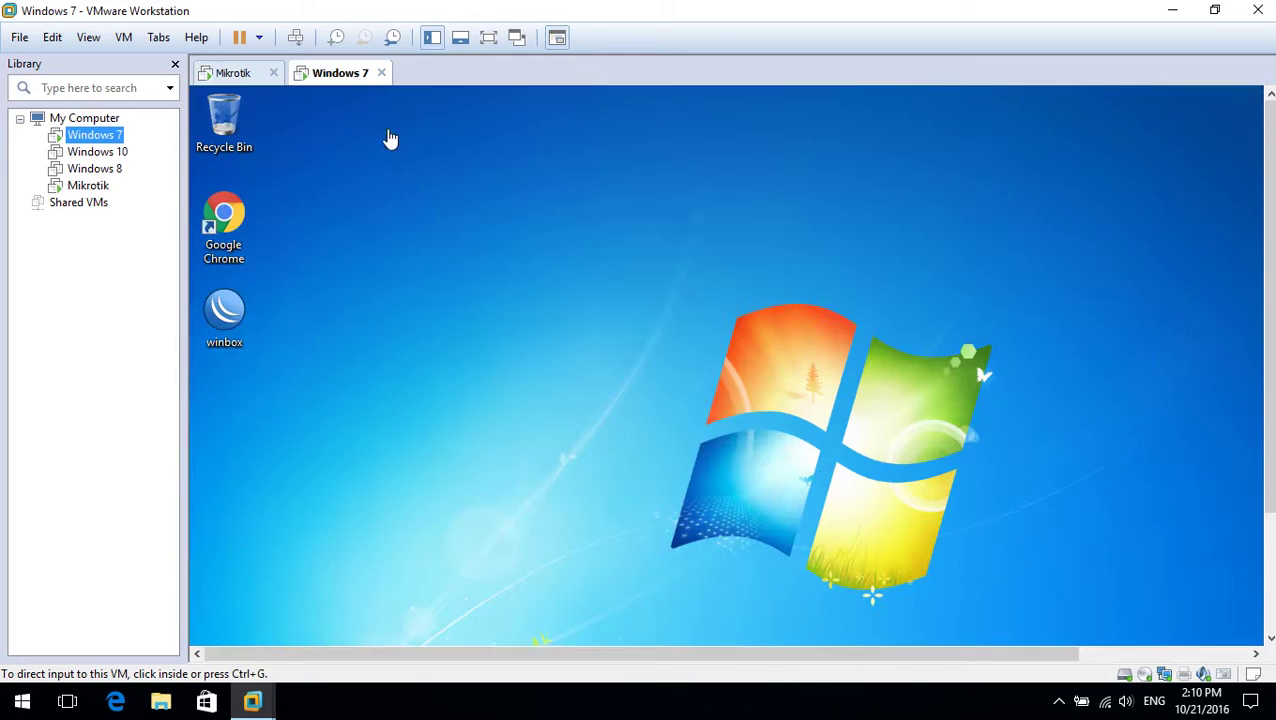
pyautogui.rightClick(312, 80)
pyautogui.click(384, 325)
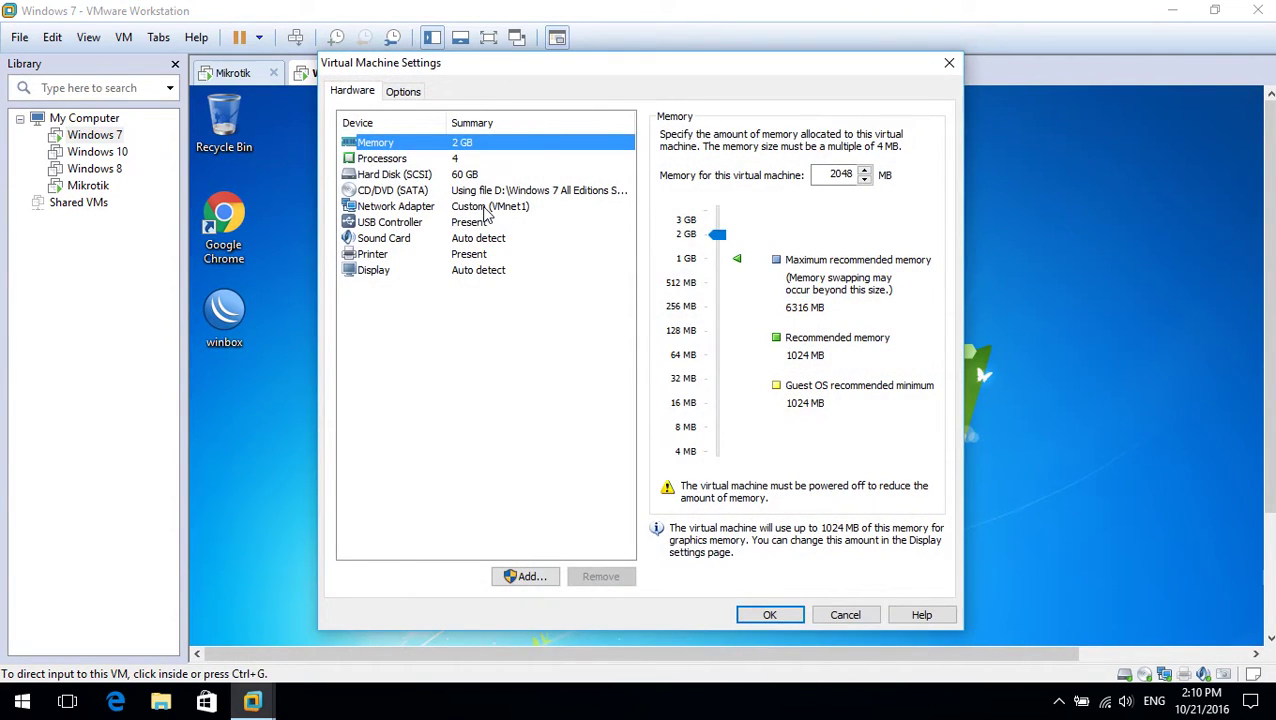
pyautogui.click(486, 208)
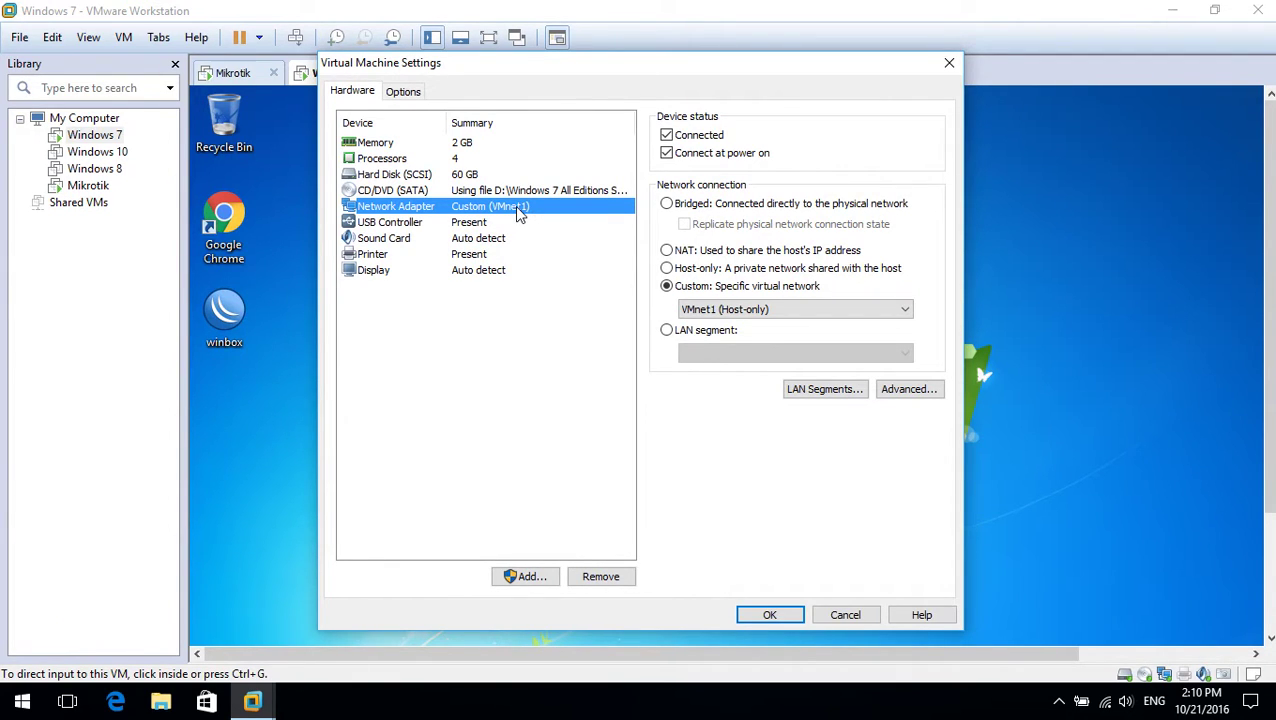
# Close the Windows 7 machine's settings and check the Mikrotik virtual machine's network adapters in its own settings.
pyautogui.click(949, 62)
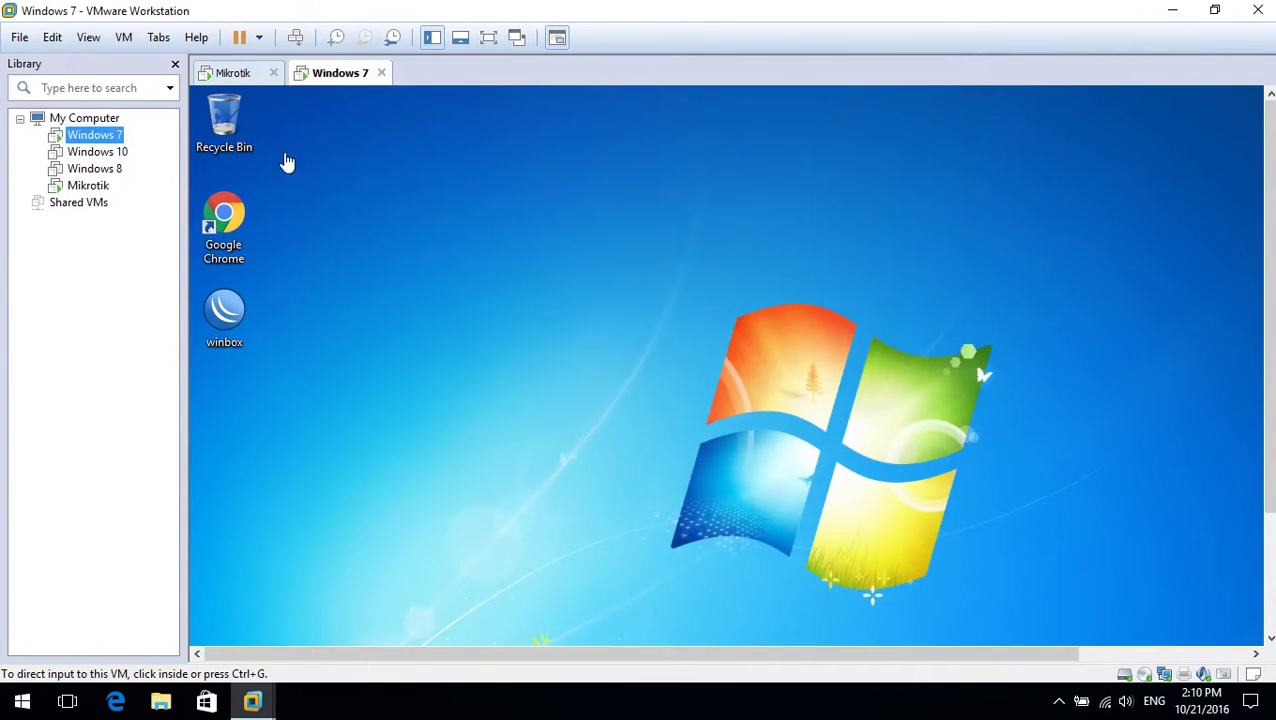
pyautogui.click(92, 186)
pyautogui.rightClick(90, 185)
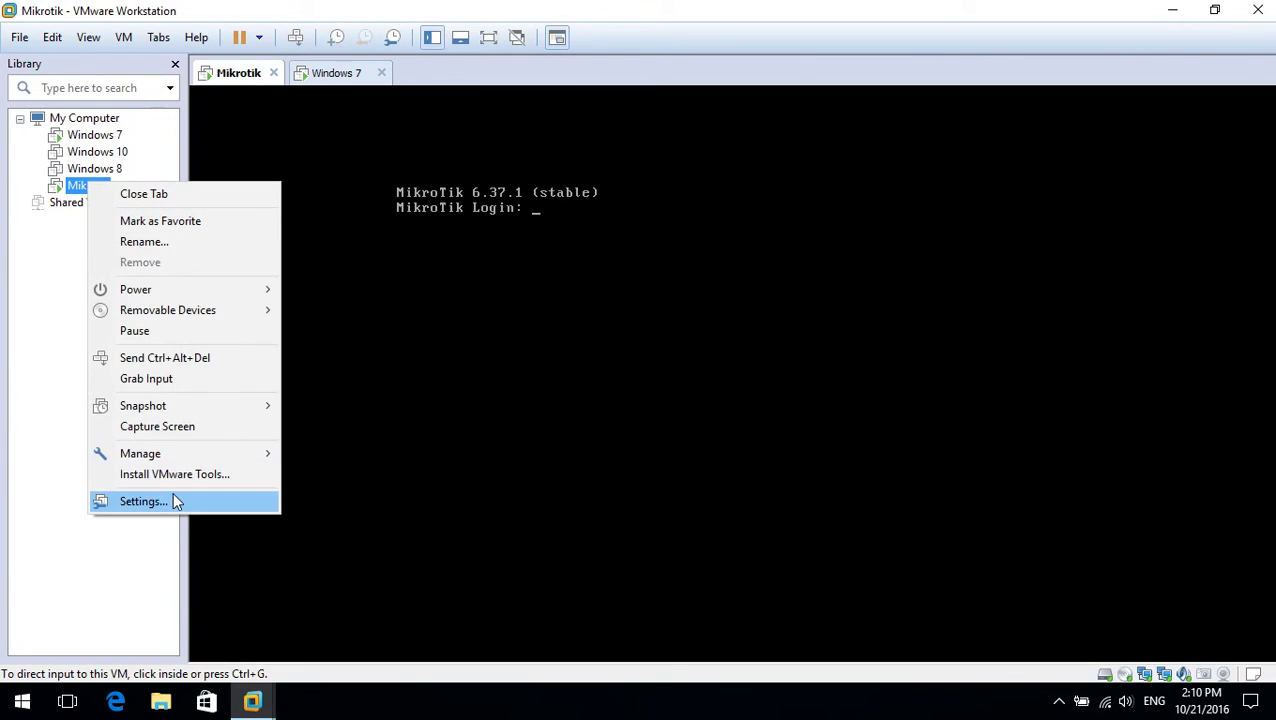
pyautogui.click(174, 501)
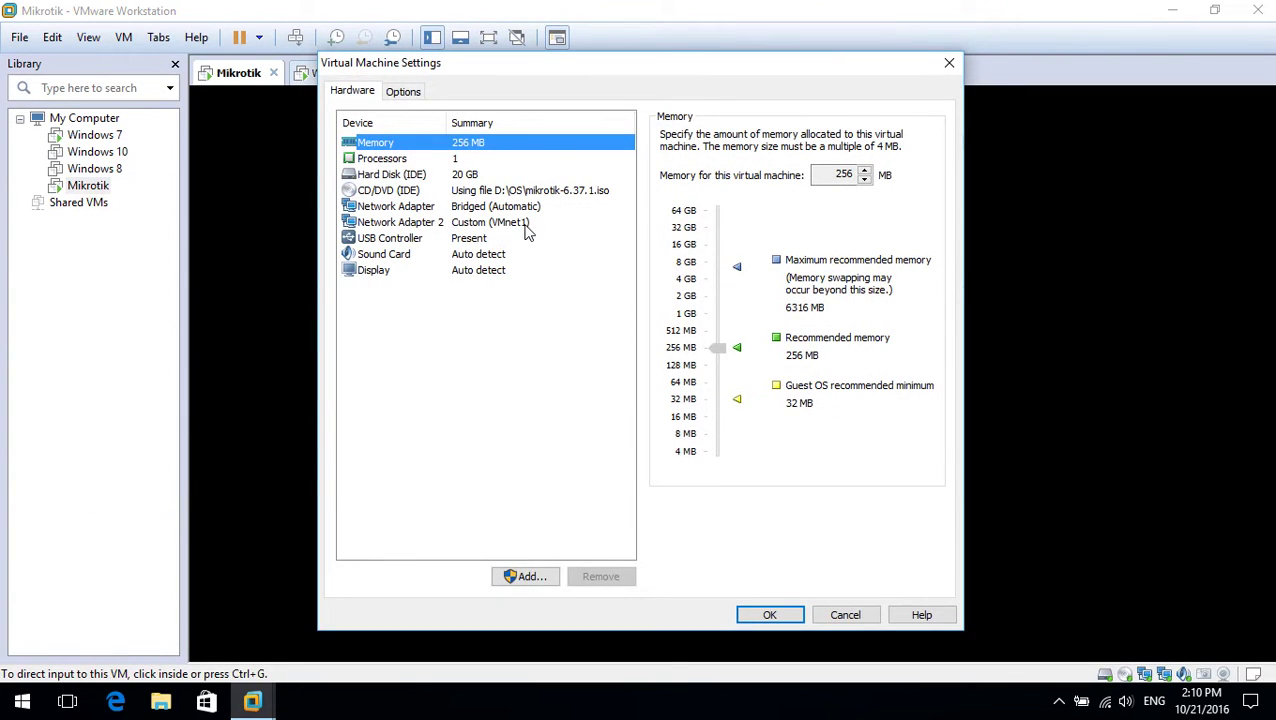
pyautogui.click(950, 64)
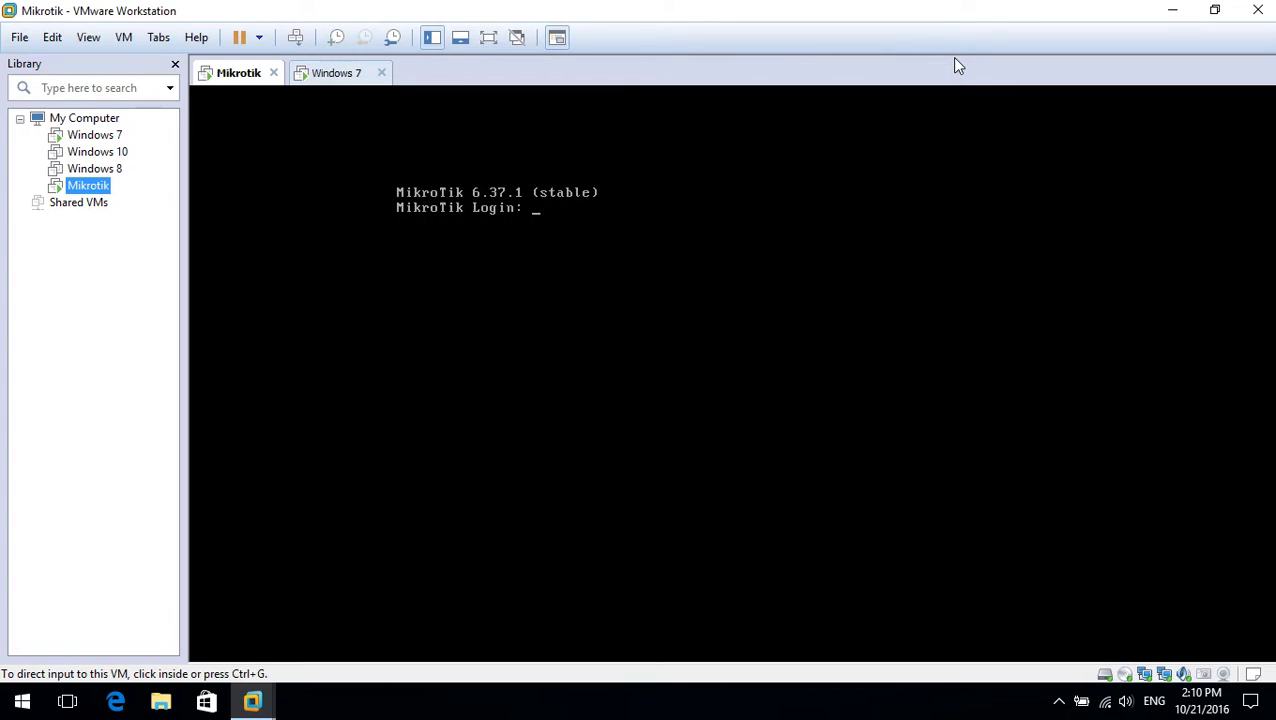
# Show the Windows 7 machine full screen, start winbox and connect to the neighbouring MikroTik router through its IPv6 address entry.
pyautogui.click(336, 76)
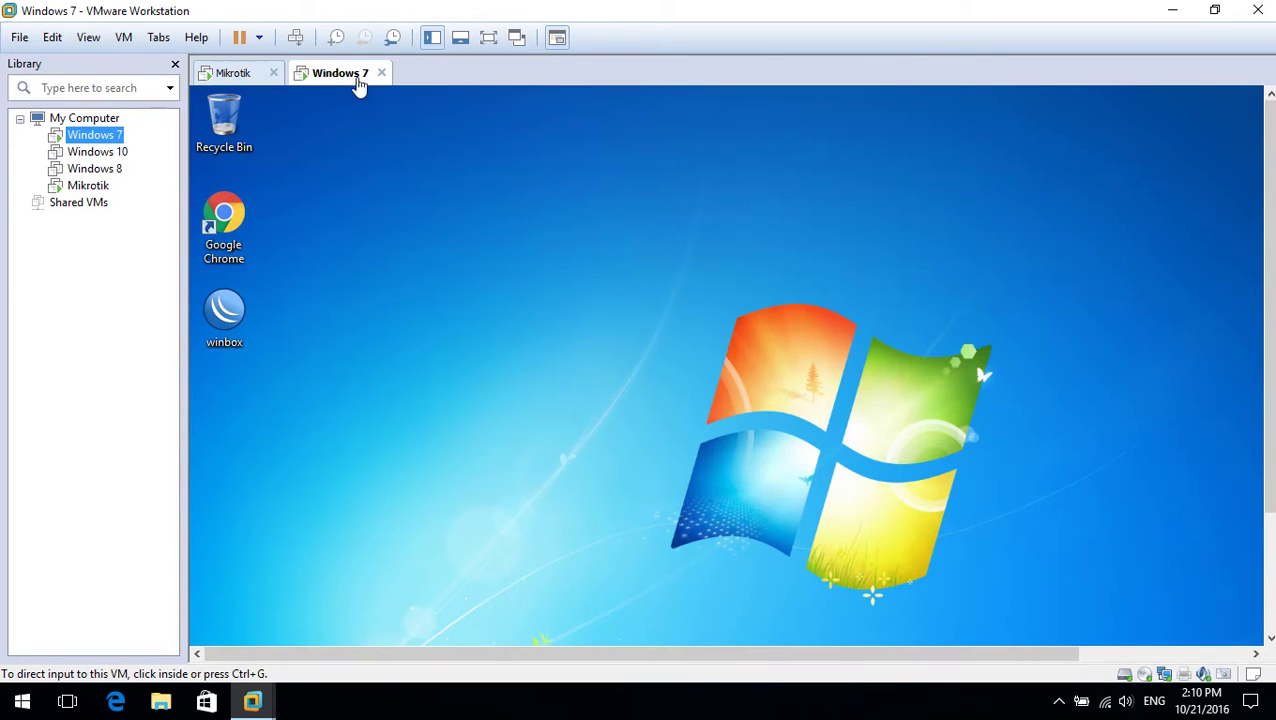
pyautogui.click(492, 42)
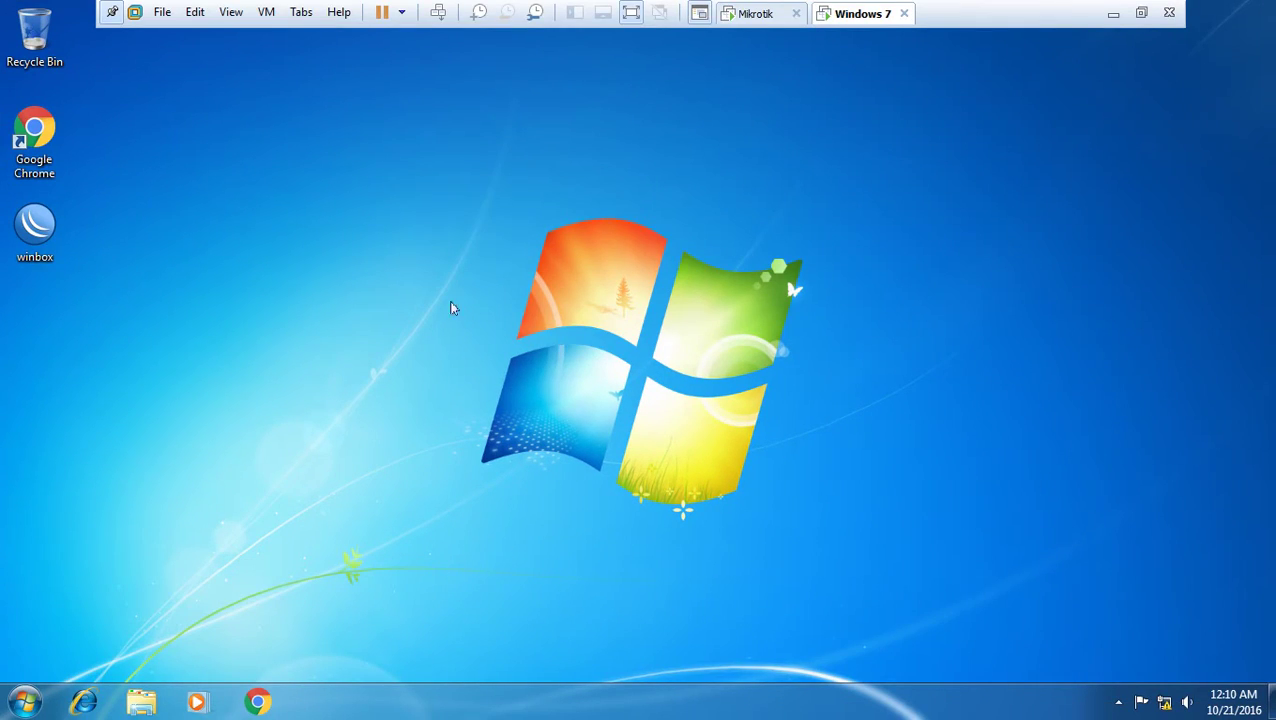
pyautogui.doubleClick(34, 228)
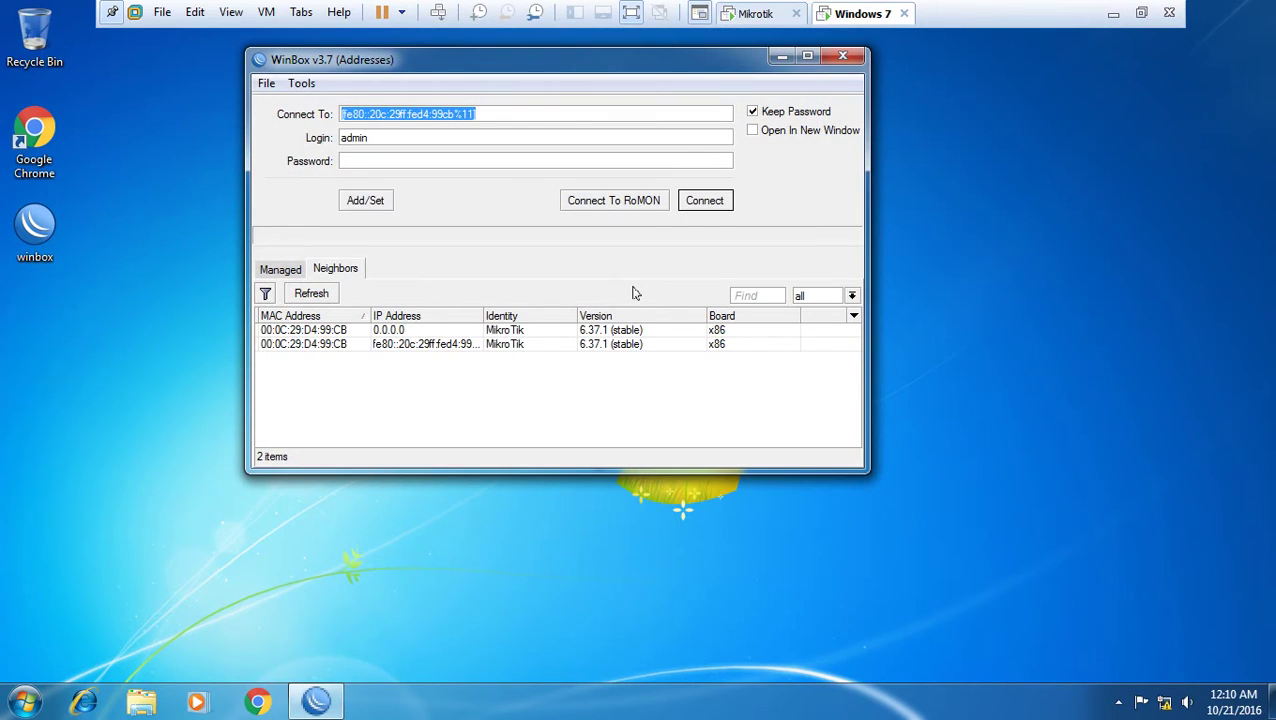
pyautogui.click(619, 344)
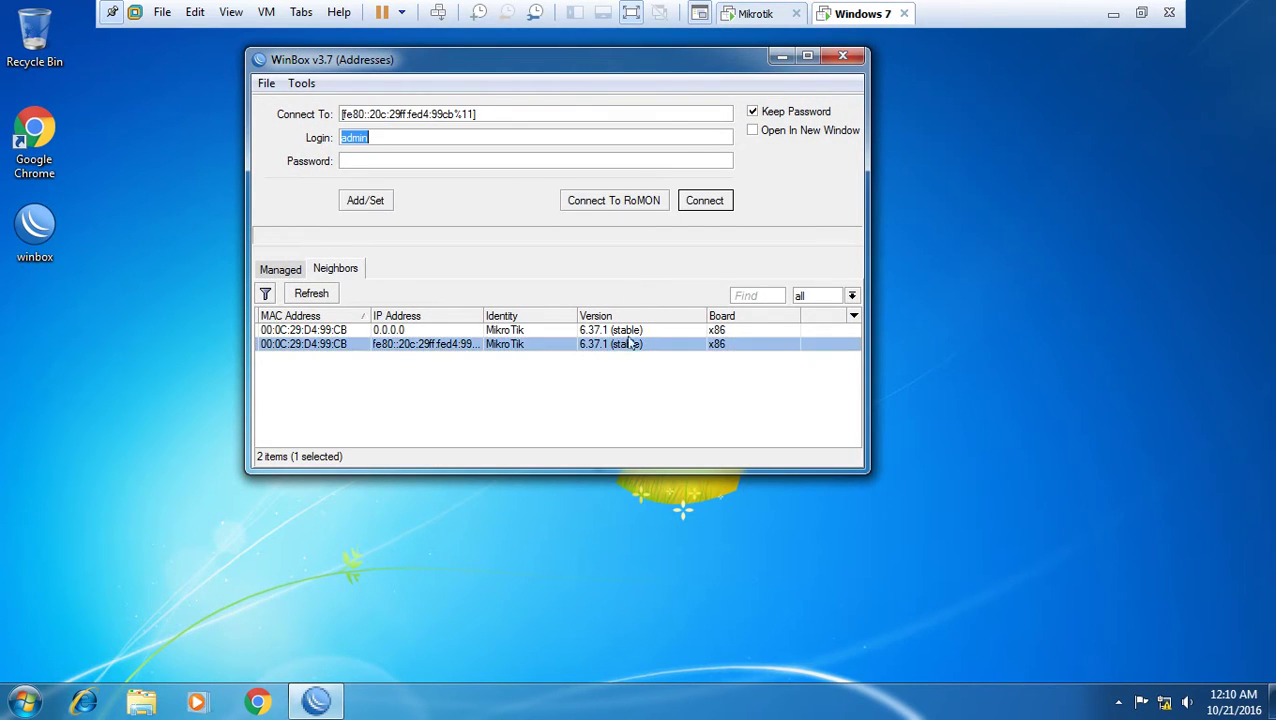
pyautogui.click(711, 206)
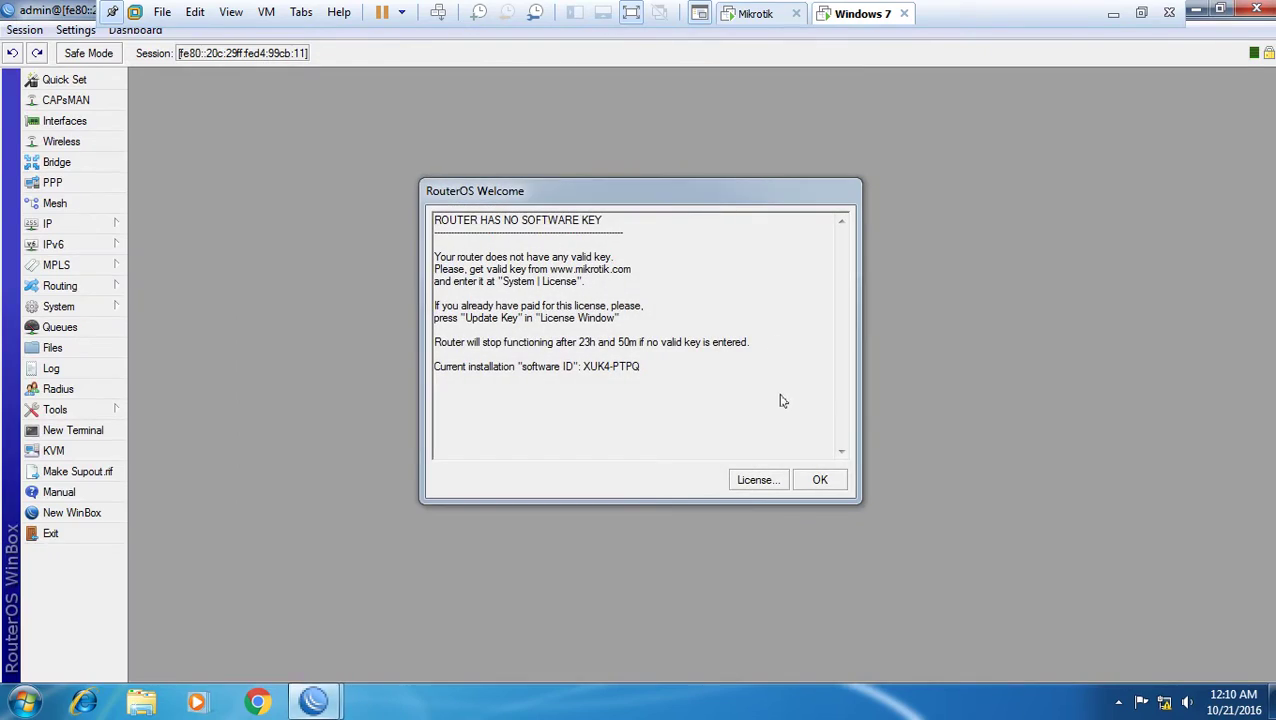
pyautogui.click(814, 476)
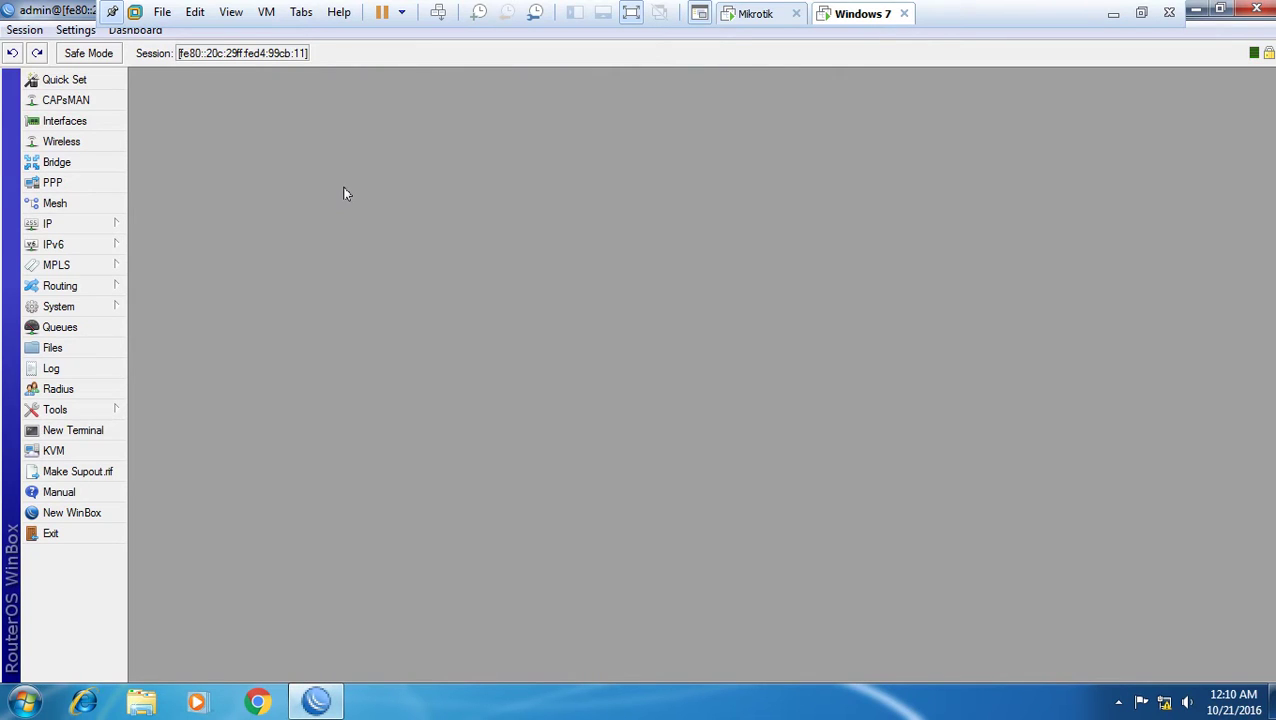
# Rename the router's ether1 interface as WAN.
pyautogui.click(100, 121)
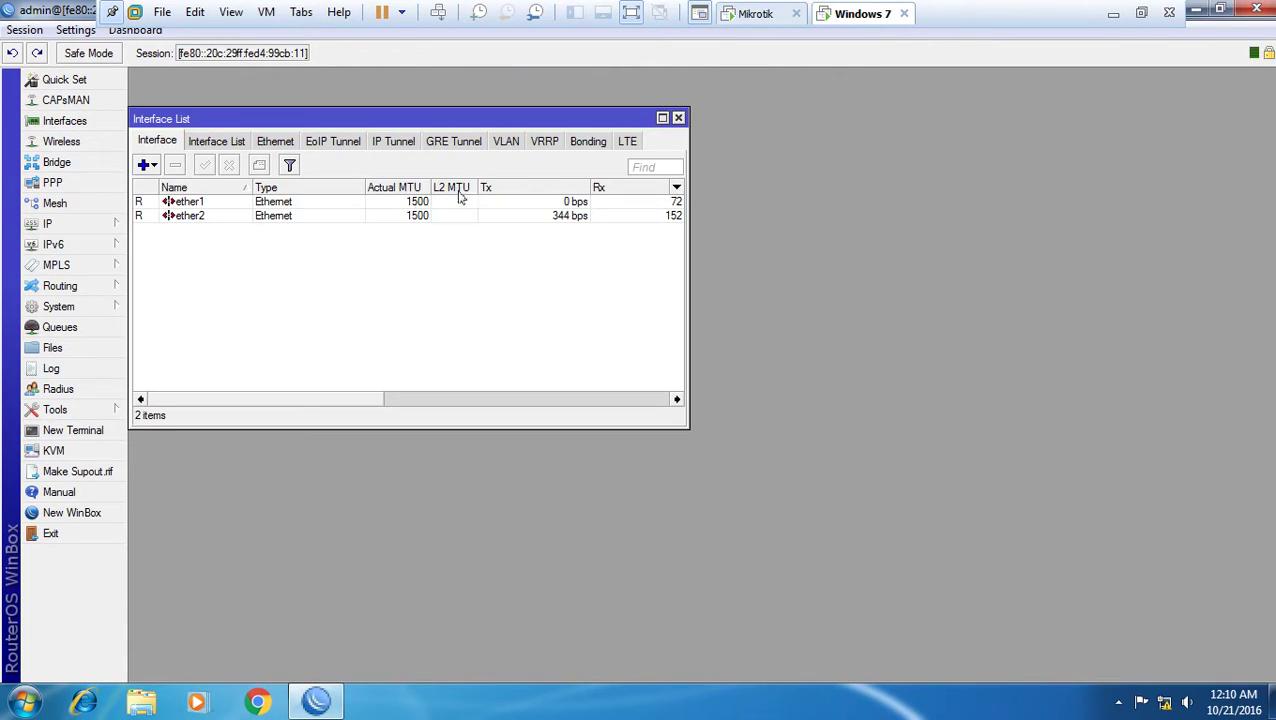
pyautogui.doubleClick(345, 203)
pyautogui.write('WAN')
pyautogui.click(541, 160)
pyautogui.click(563, 109)
# Rename the router's ether2 interface as LAN and close the interface list.
pyautogui.doubleClick(306, 217)
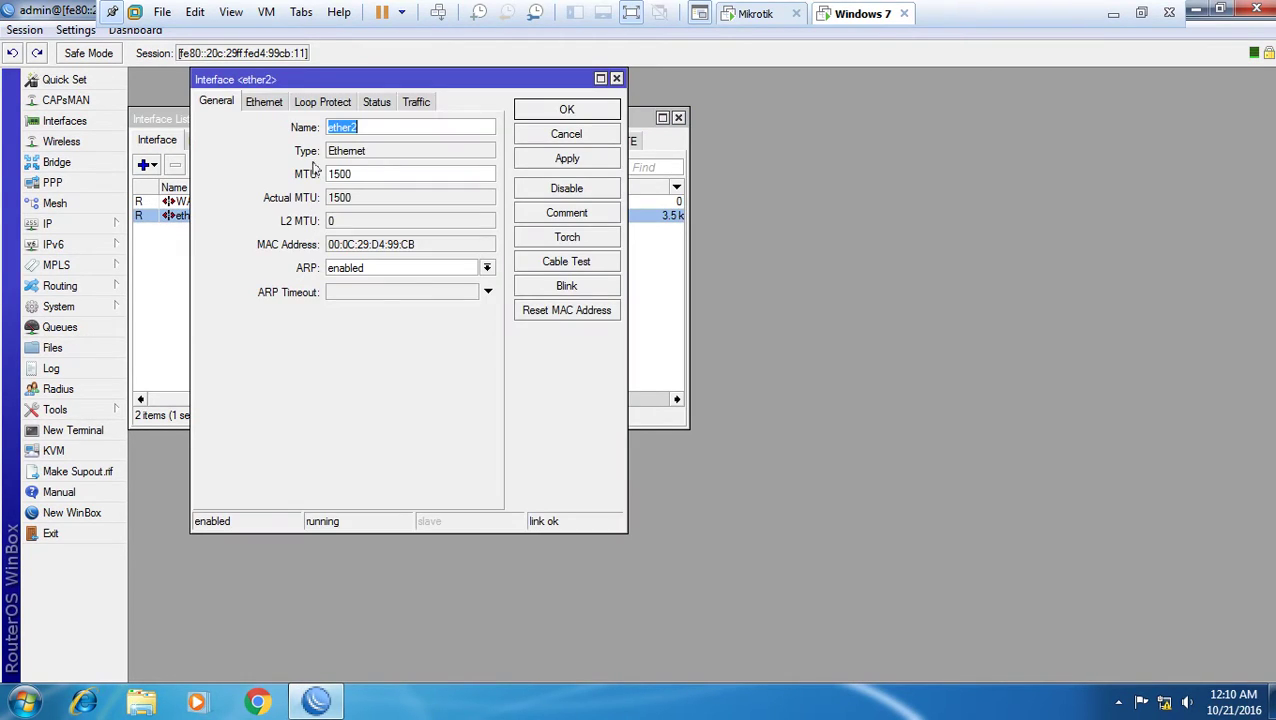
pyautogui.write('LAN')
pyautogui.click(556, 161)
pyautogui.click(562, 110)
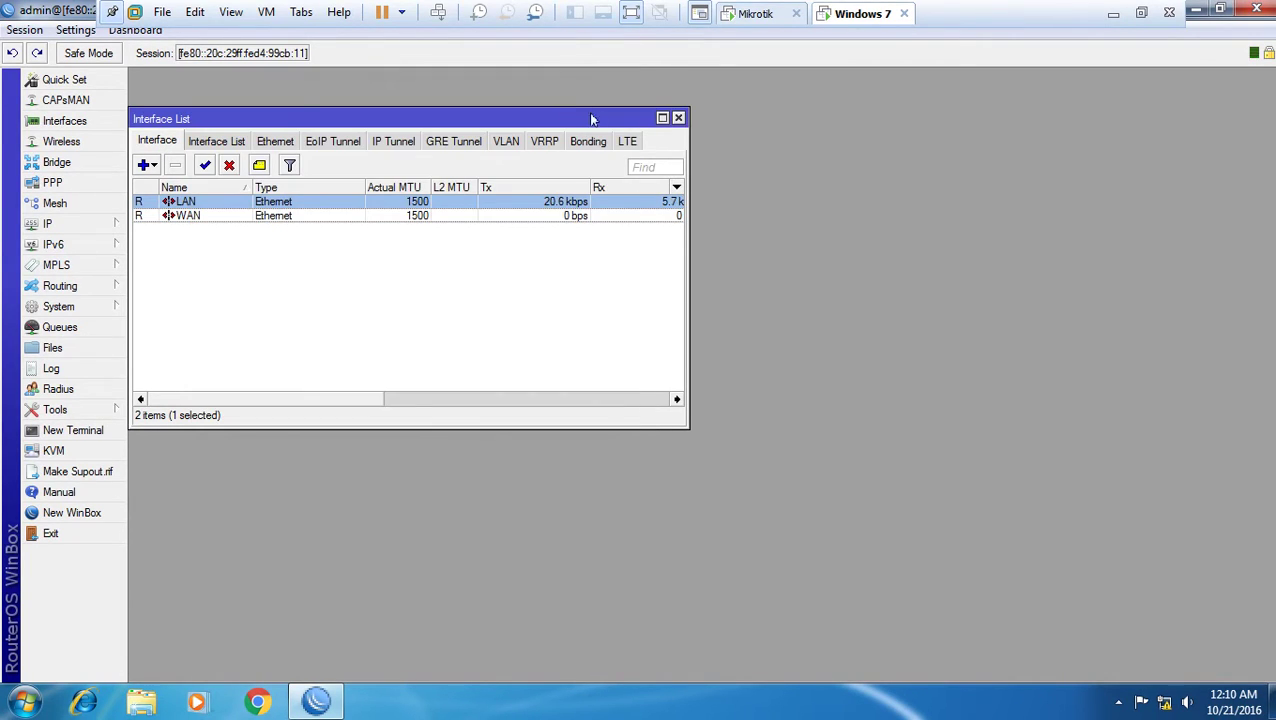
pyautogui.click(678, 119)
# Add the IP address 192.168.1.120/24 to the WAN interface.
pyautogui.click(105, 222)
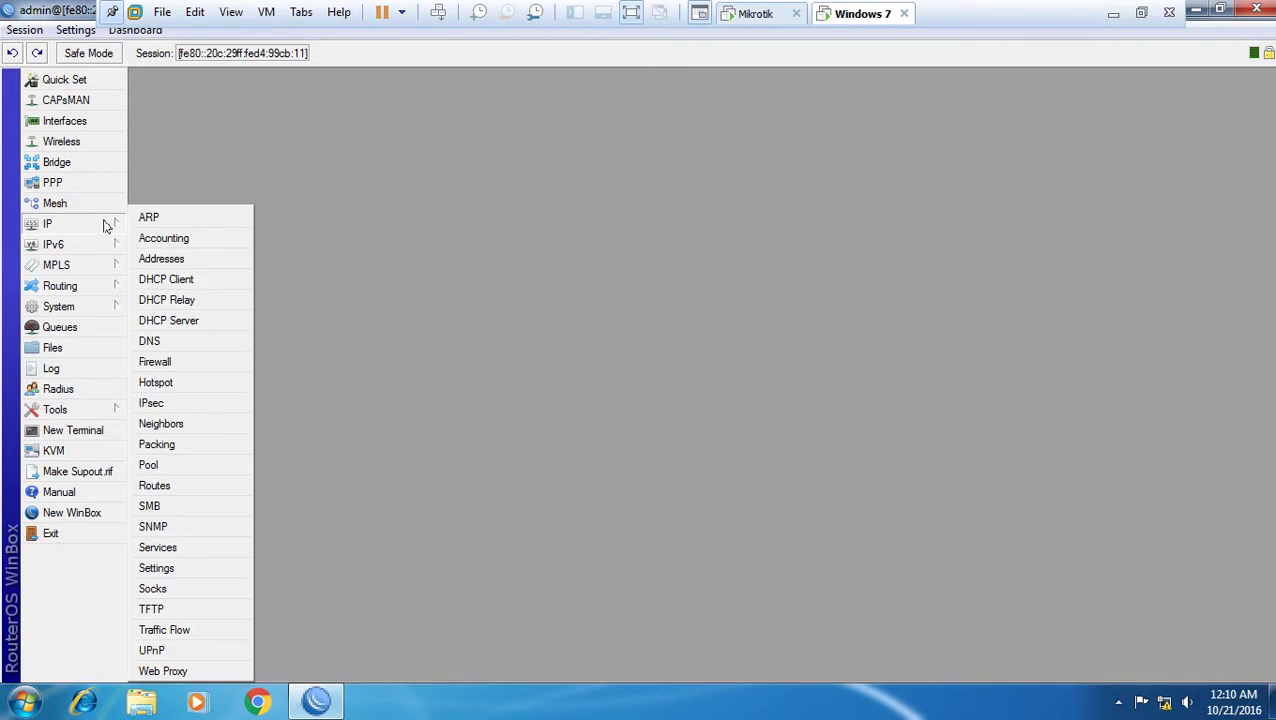
pyautogui.click(213, 260)
pyautogui.click(268, 153)
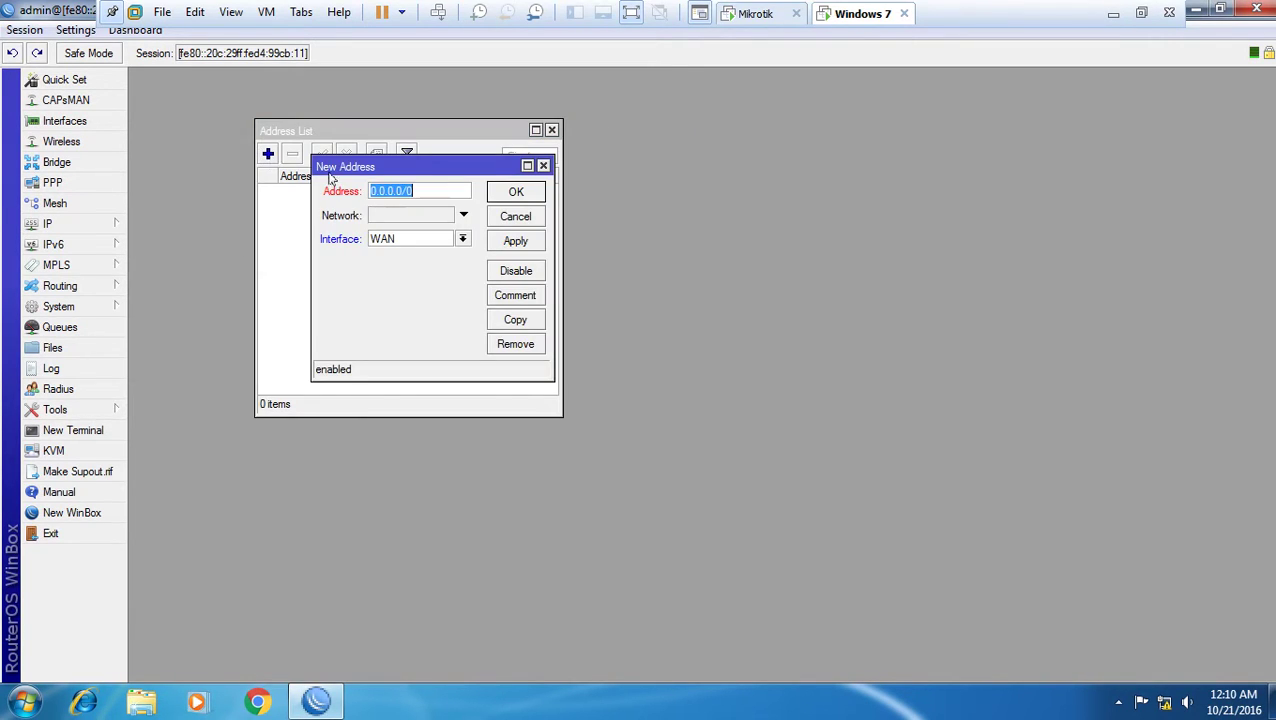
pyautogui.write('192.168.1.120')
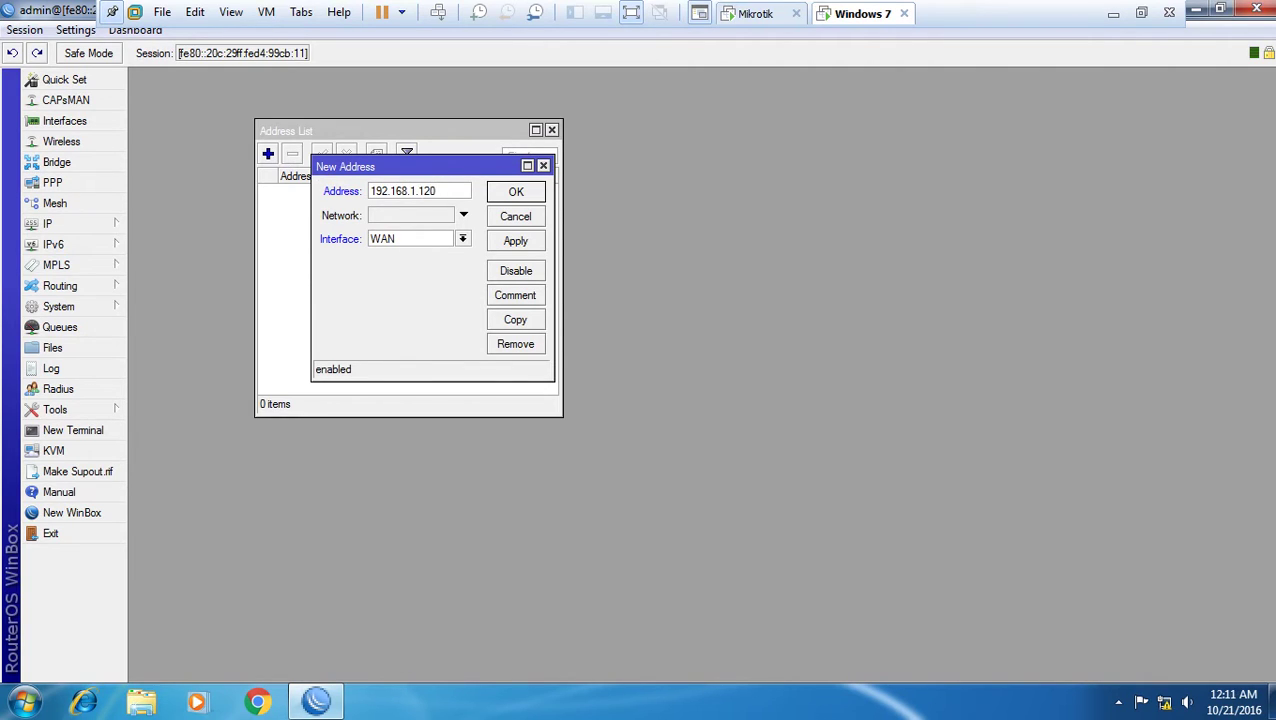
pyautogui.write('/24')
pyautogui.click(515, 240)
pyautogui.click(516, 192)
# Add the IP address 192.168.2.1/24 to the LAN interface and close the address list.
pyautogui.click(268, 155)
pyautogui.write('192.168.2.1')
pyautogui.click(419, 239)
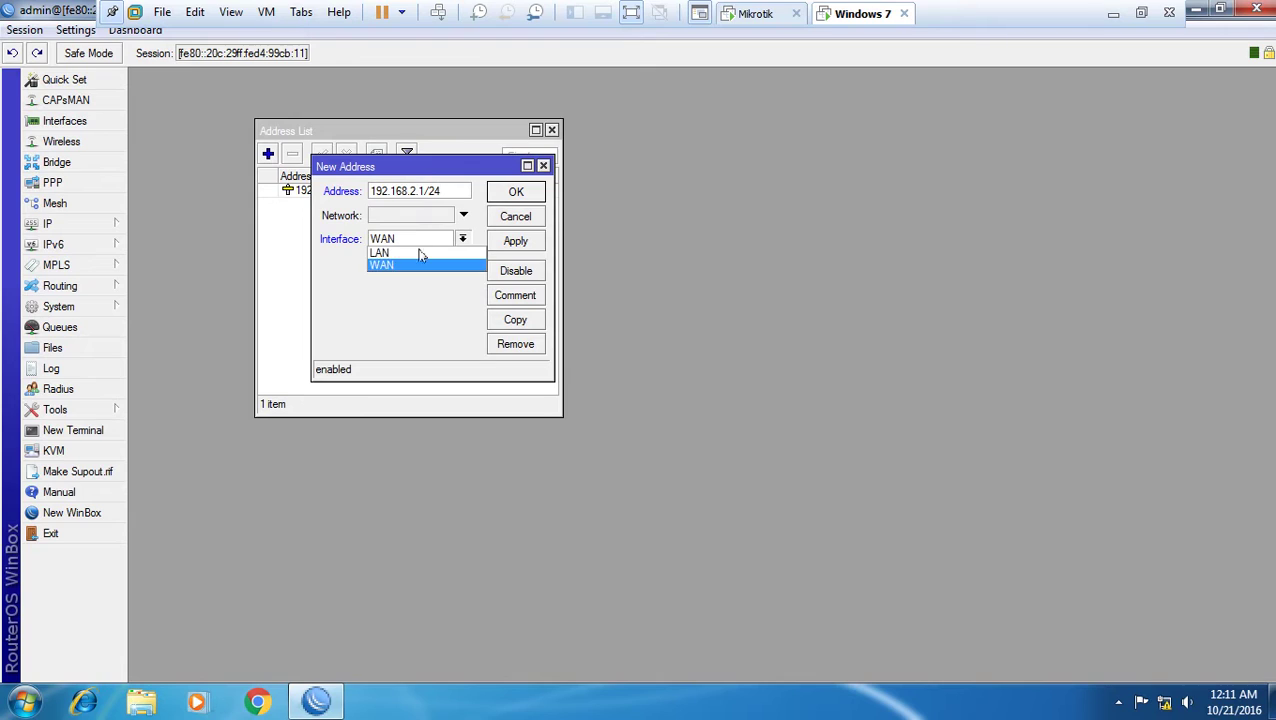
pyautogui.click(420, 252)
pyautogui.click(514, 242)
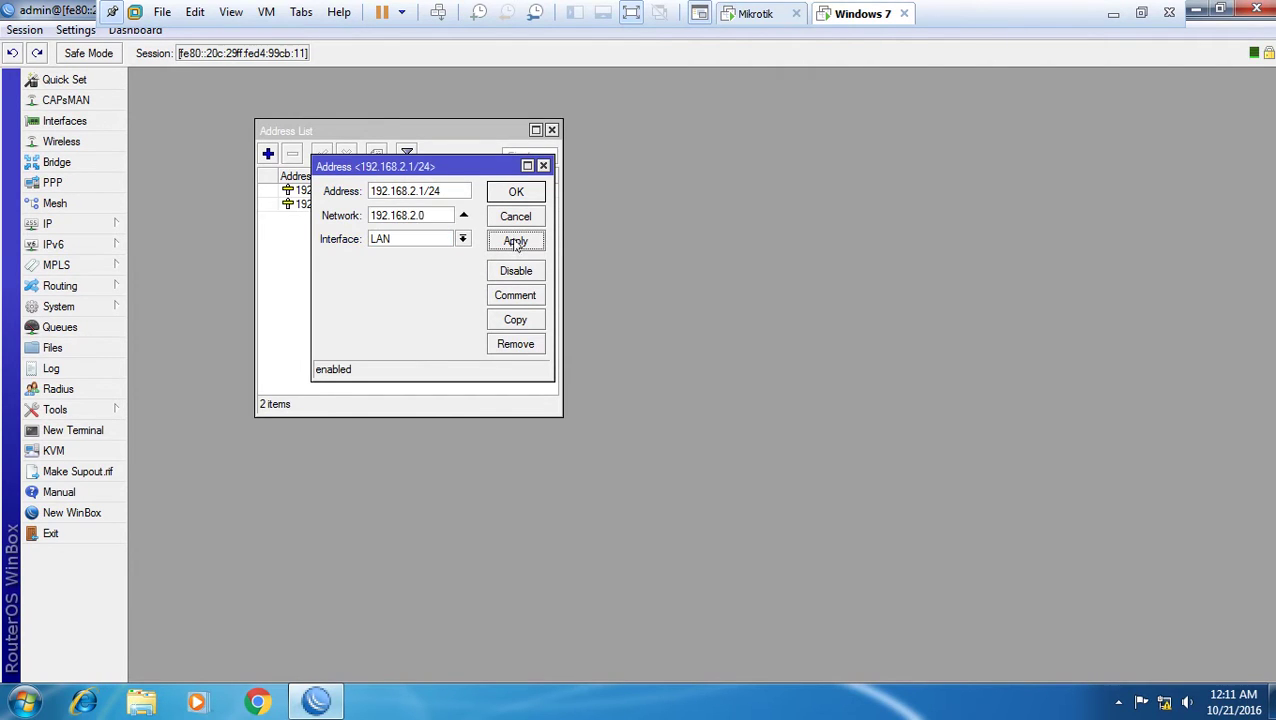
pyautogui.click(516, 193)
pyautogui.click(551, 131)
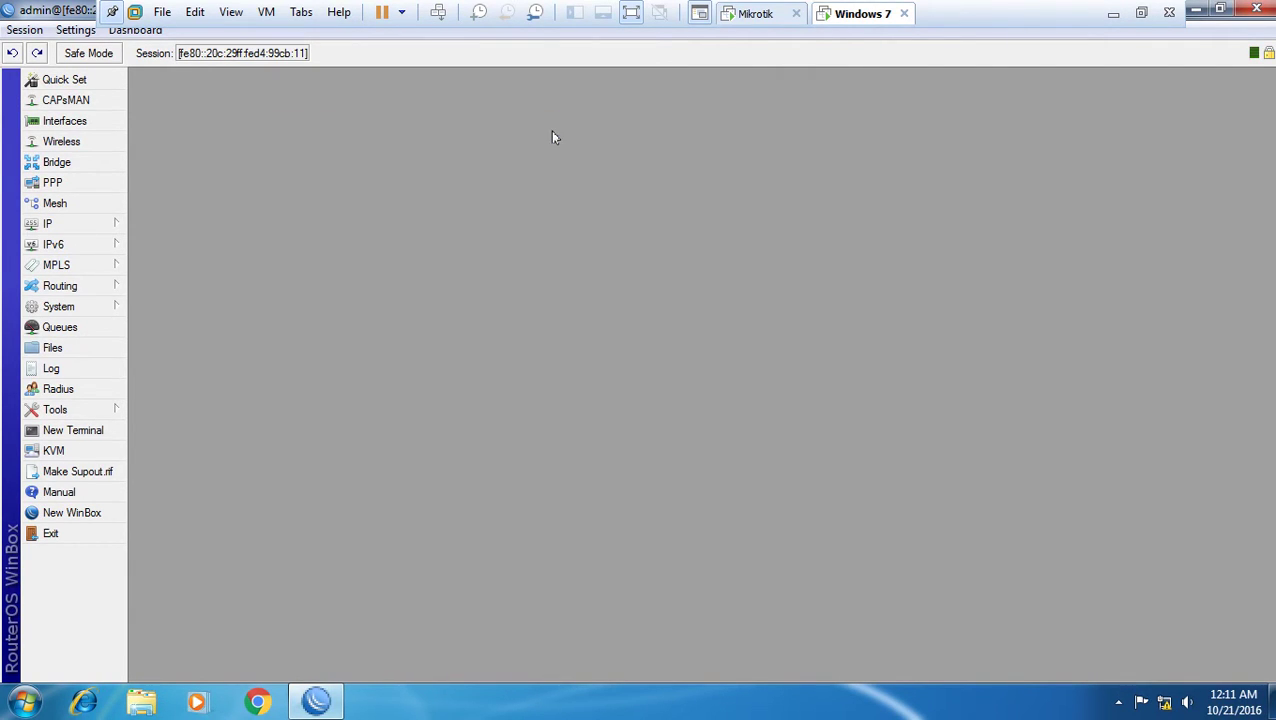
# Add a default route for destination 0.0.0.0/0 with gateway 192.168.1.1.
pyautogui.click(117, 222)
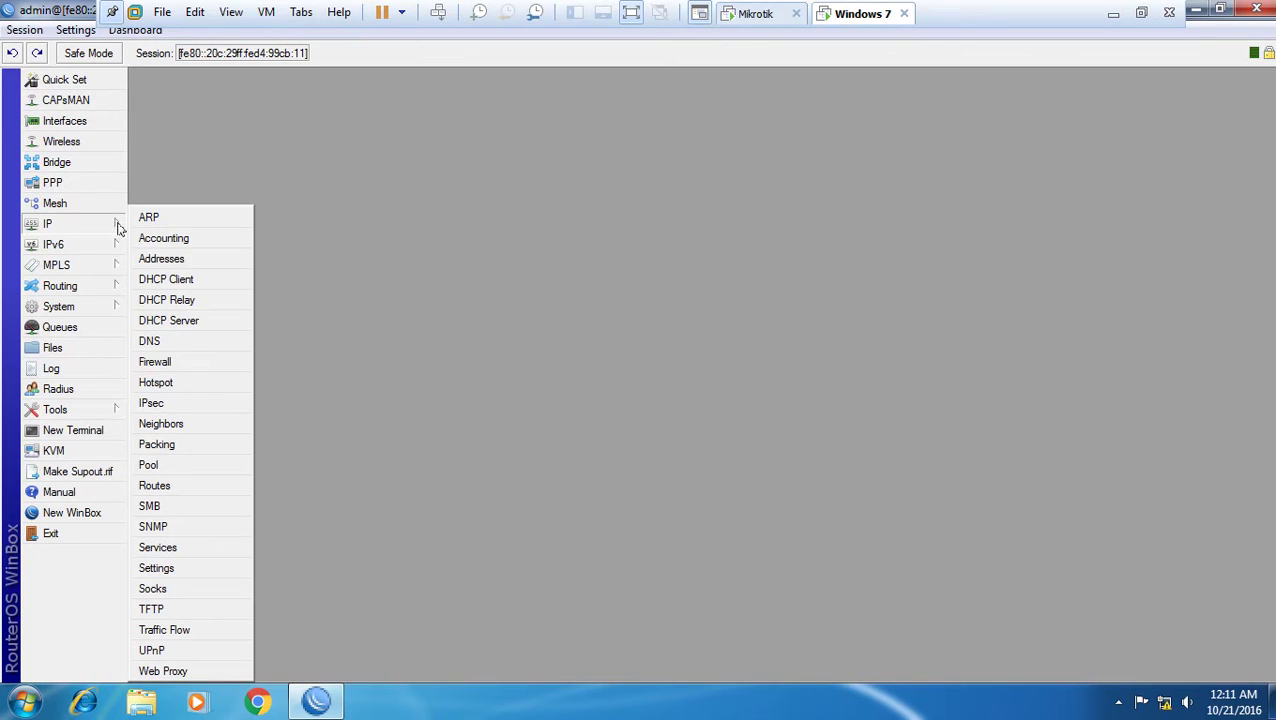
pyautogui.click(248, 486)
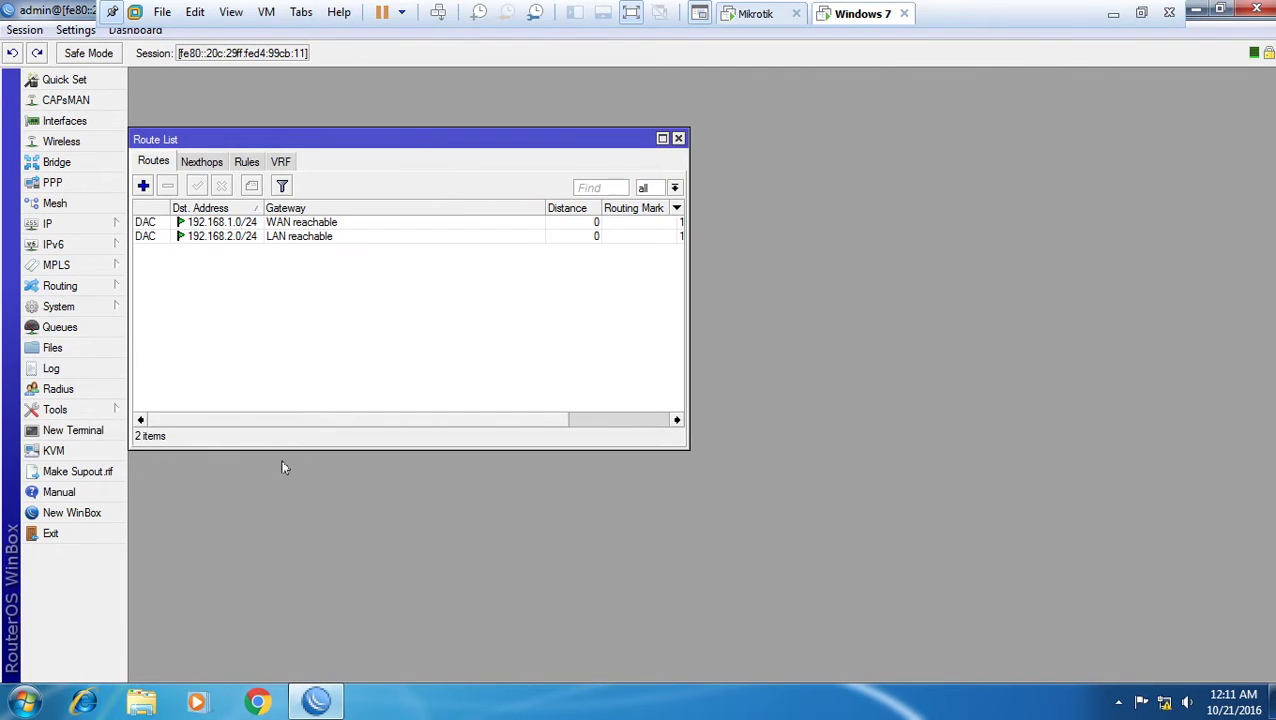
pyautogui.click(143, 186)
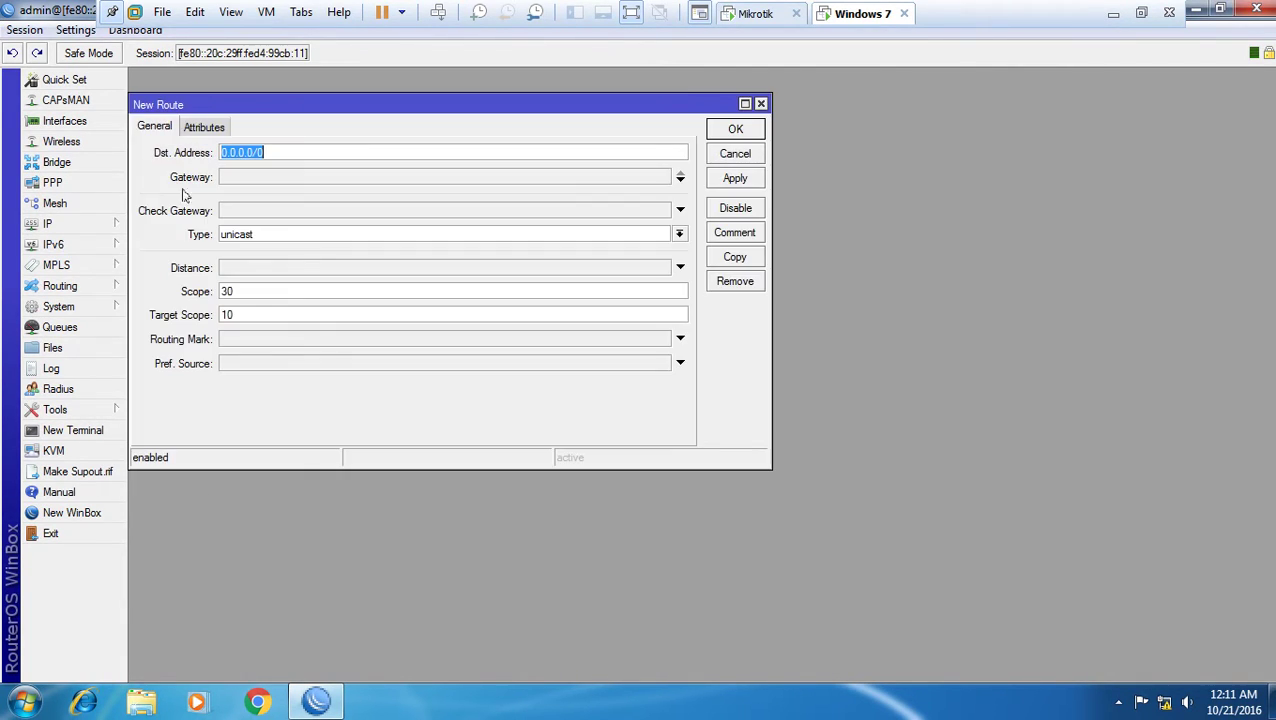
pyautogui.click(245, 179)
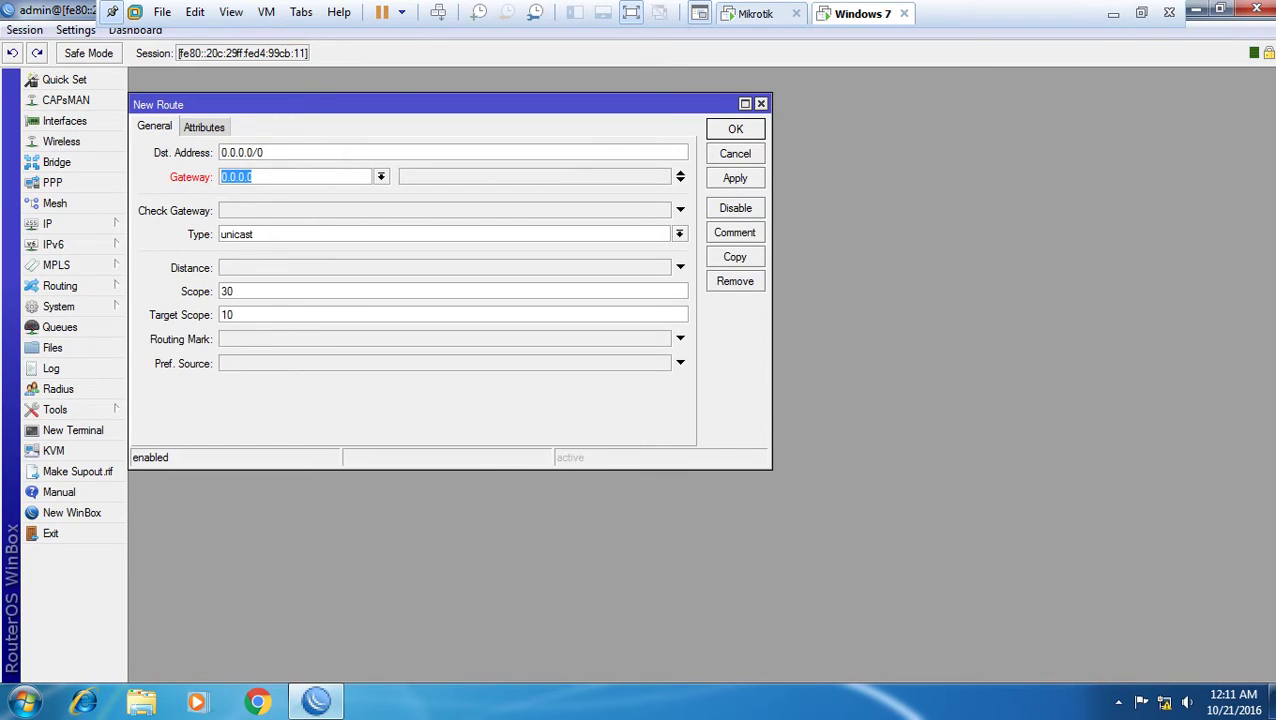
pyautogui.write('192.168.1.1')
pyautogui.click(735, 178)
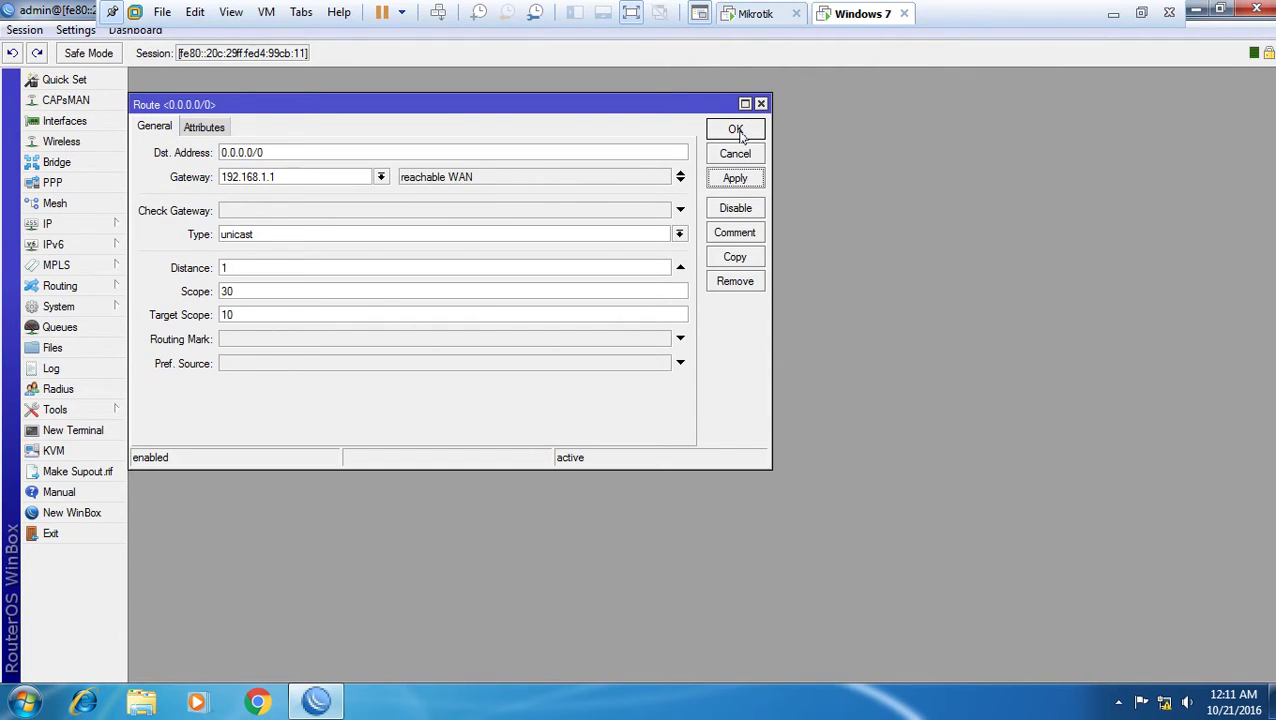
pyautogui.click(736, 131)
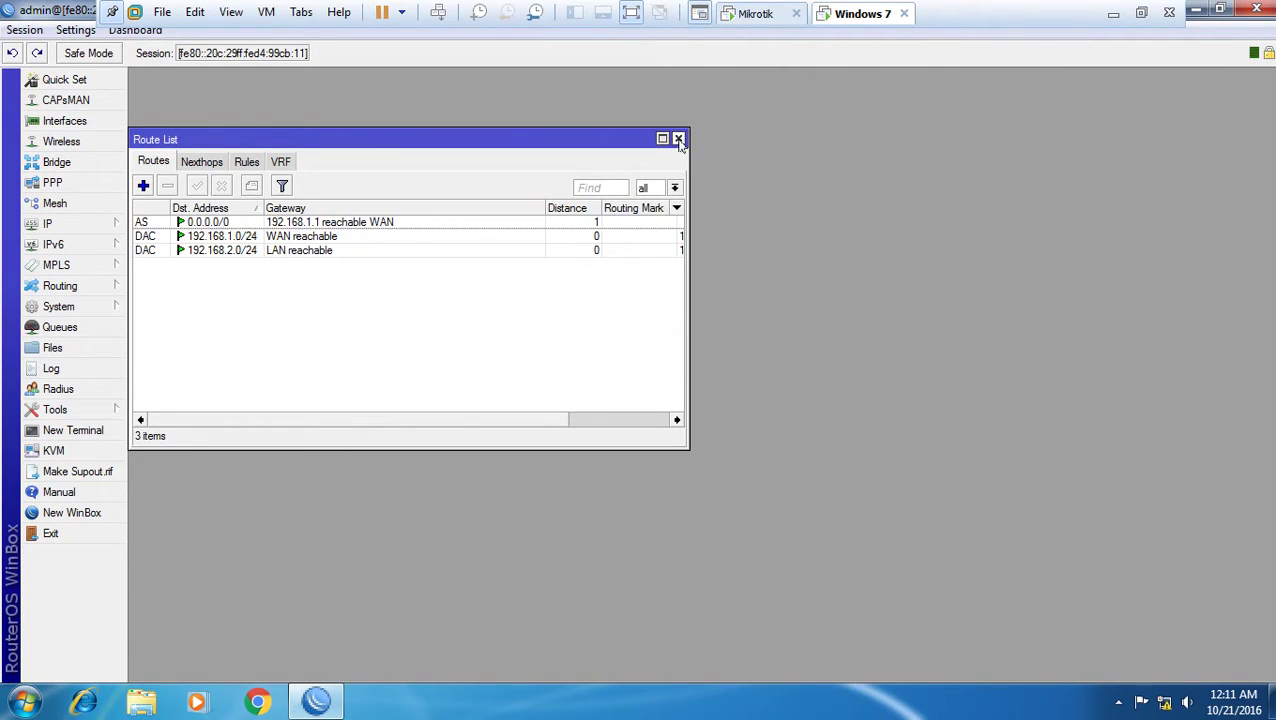
# Test the router's internet connection by pinging 8.8.8.8 from a new terminal, declining to view the software license.
pyautogui.click(100, 430)
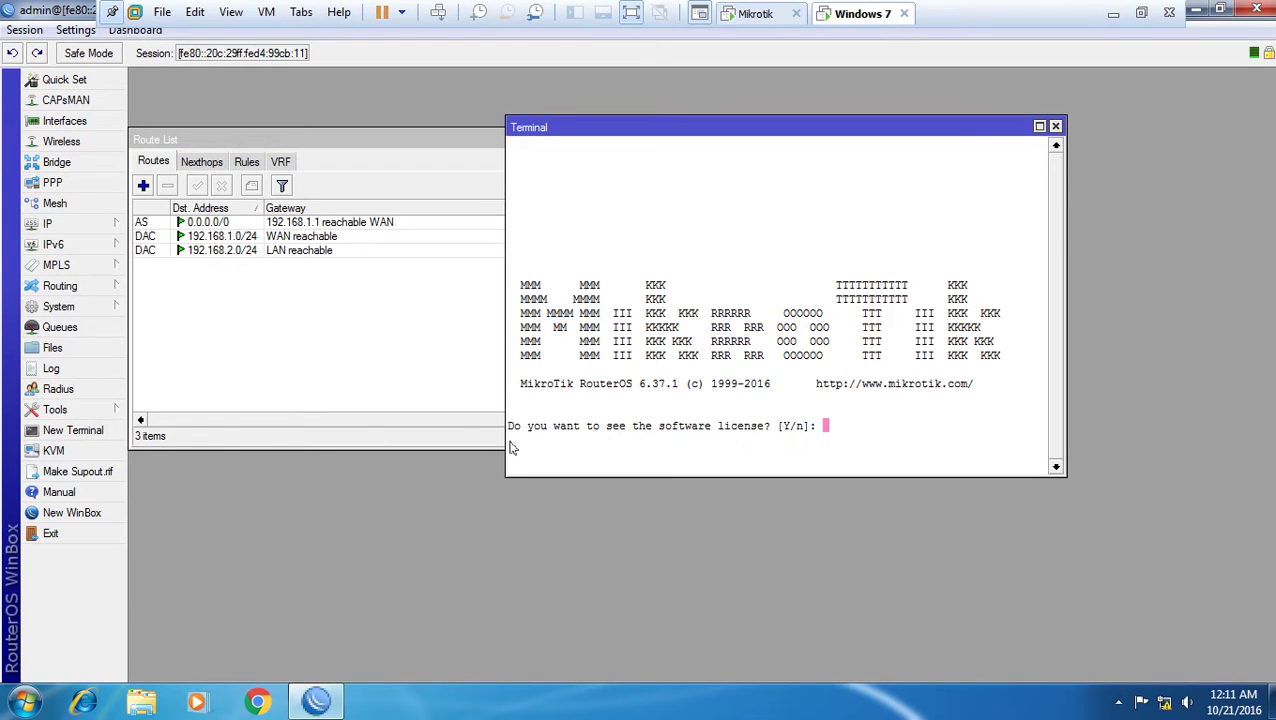
pyautogui.press('Return')
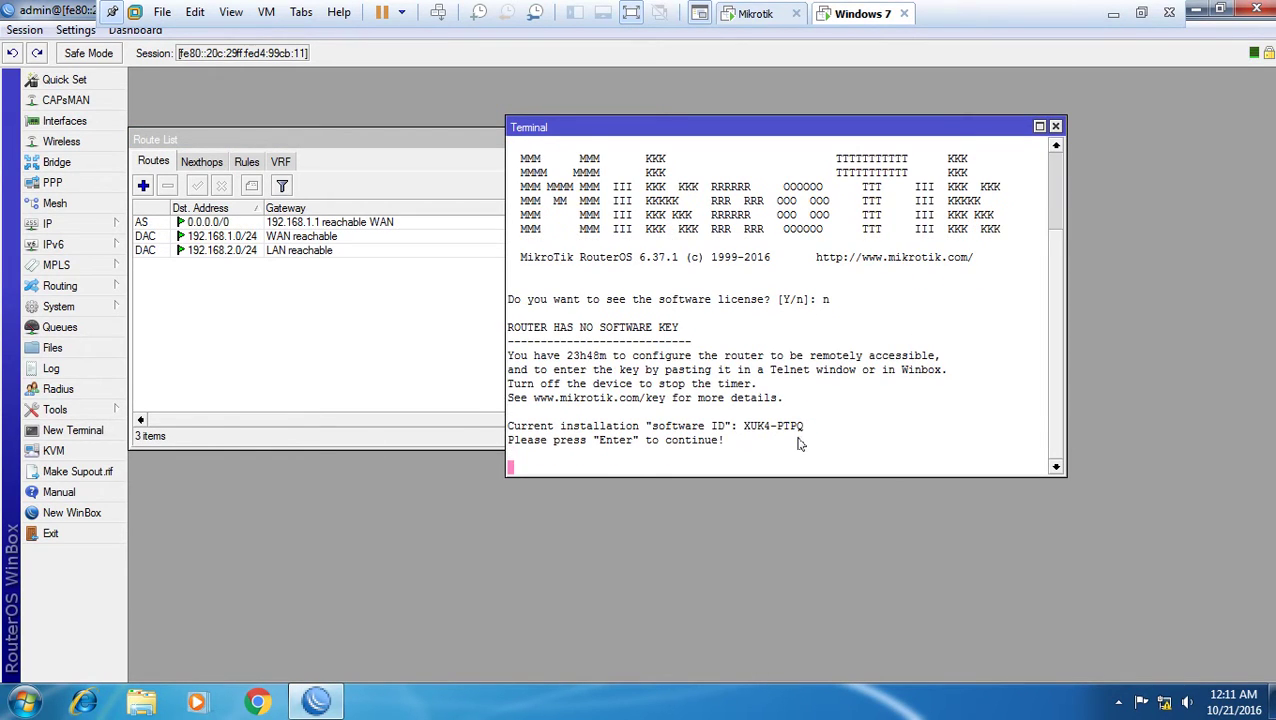
pyautogui.write('ping 8.')
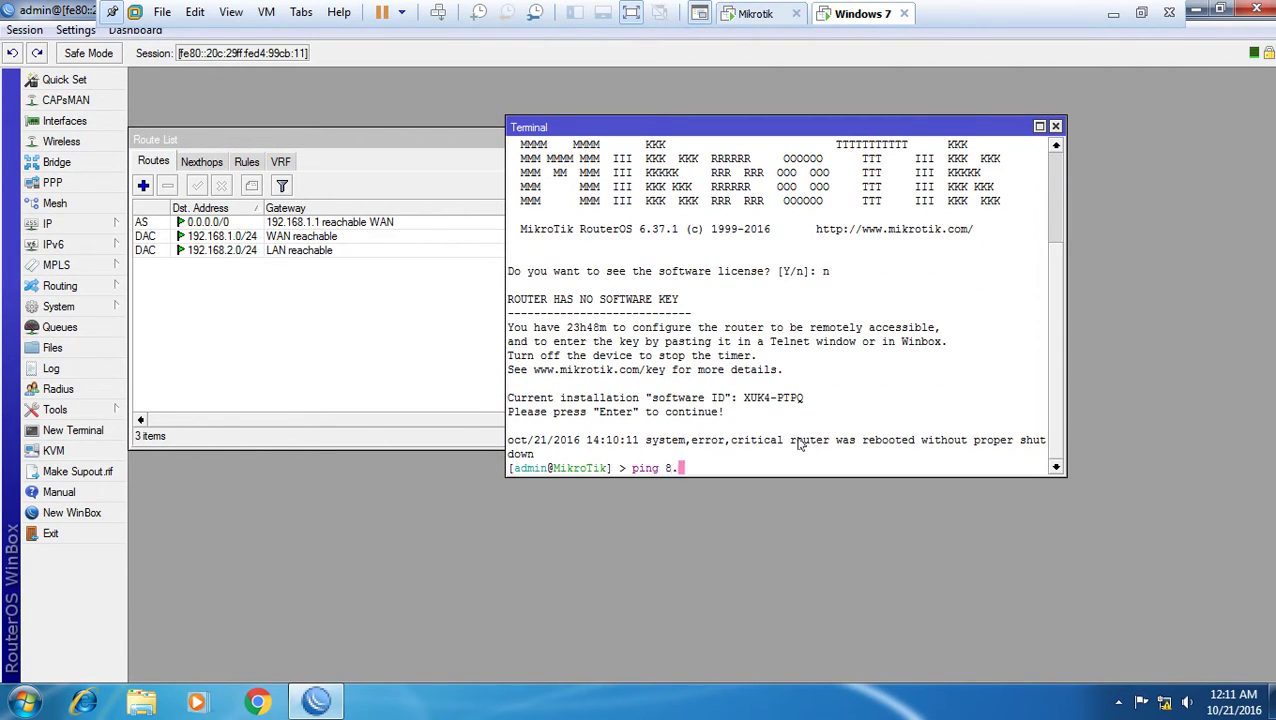
pyautogui.write('8.8.8.')
pyautogui.press('Return')
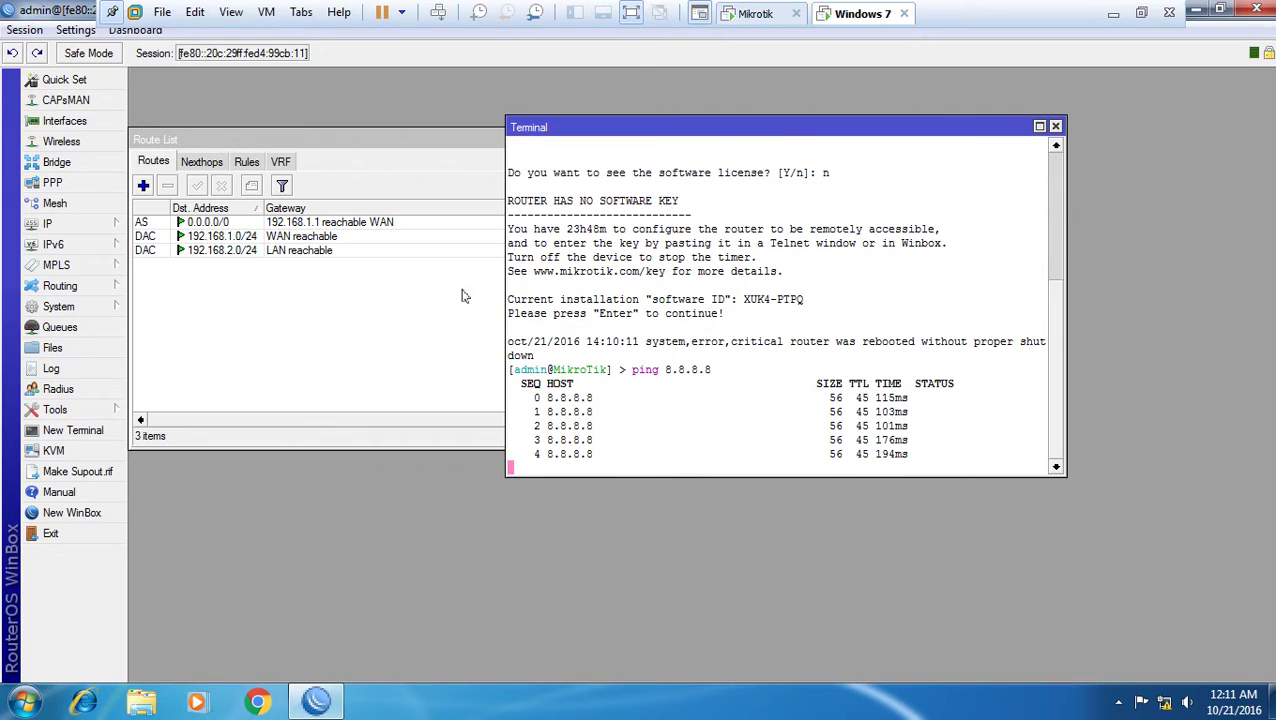
# Set the router's DNS server to 8.8.8.8 and confirm the DNS settings.
pyautogui.click(118, 224)
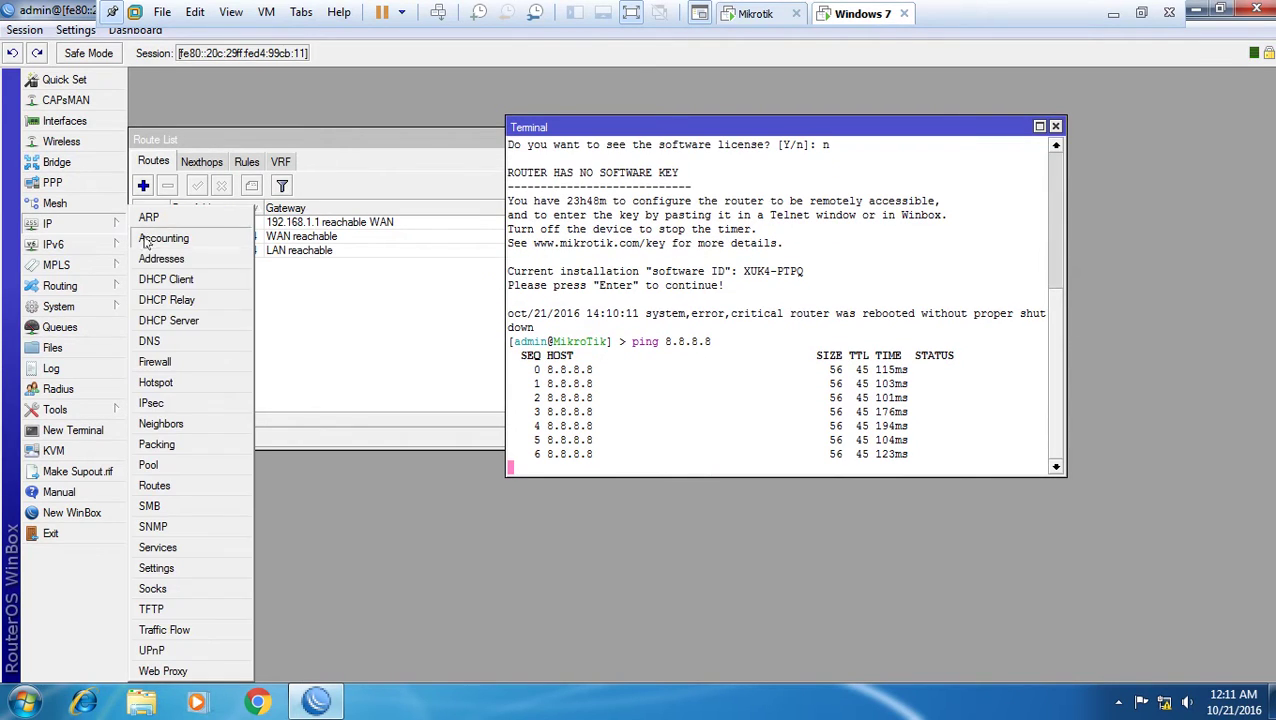
pyautogui.click(181, 346)
pyautogui.click(676, 279)
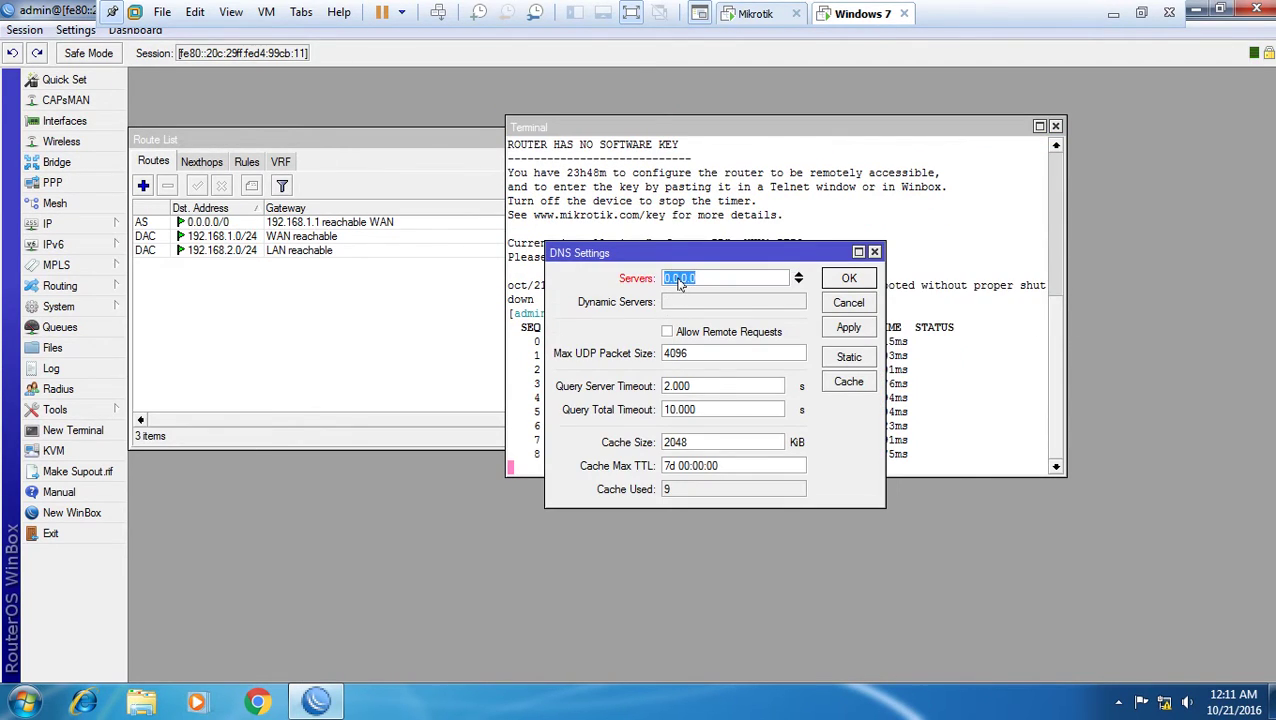
pyautogui.write('8.8.8.8')
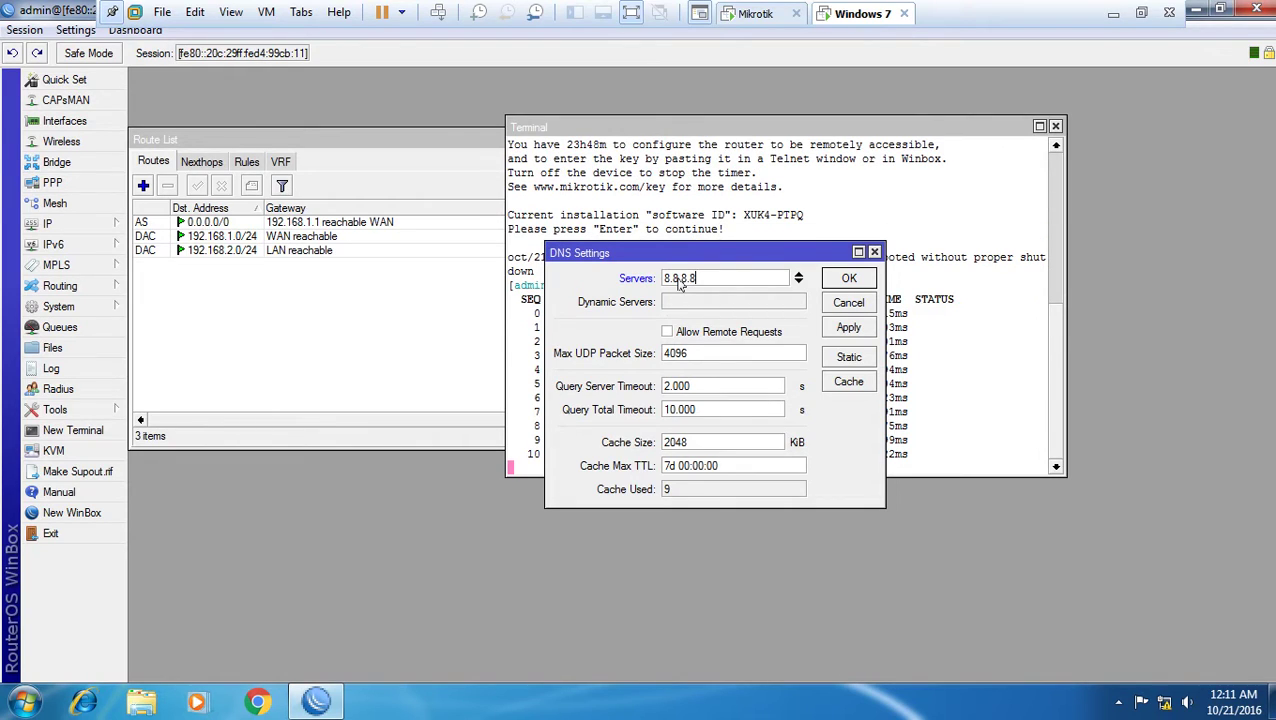
pyautogui.click(853, 283)
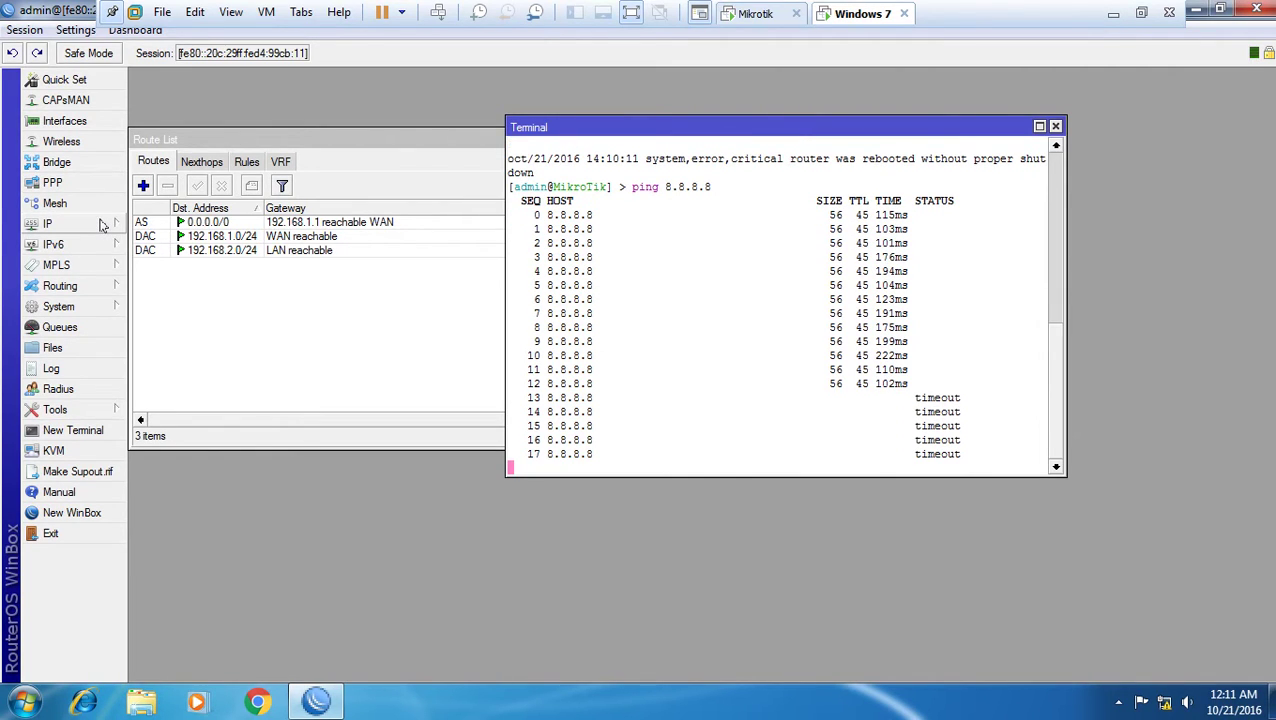
# Start the DHCP server setup wizard and select LAN as the interface the DHCP server runs on.
pyautogui.click(100, 224)
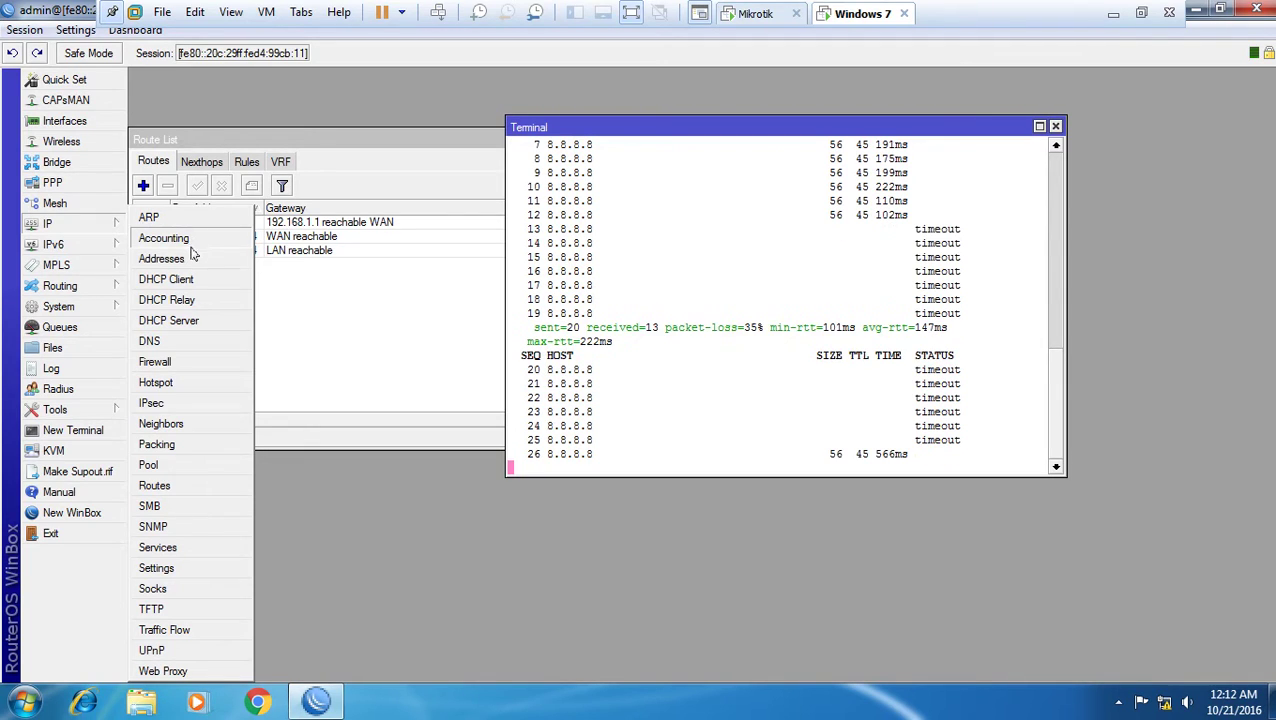
pyautogui.click(186, 321)
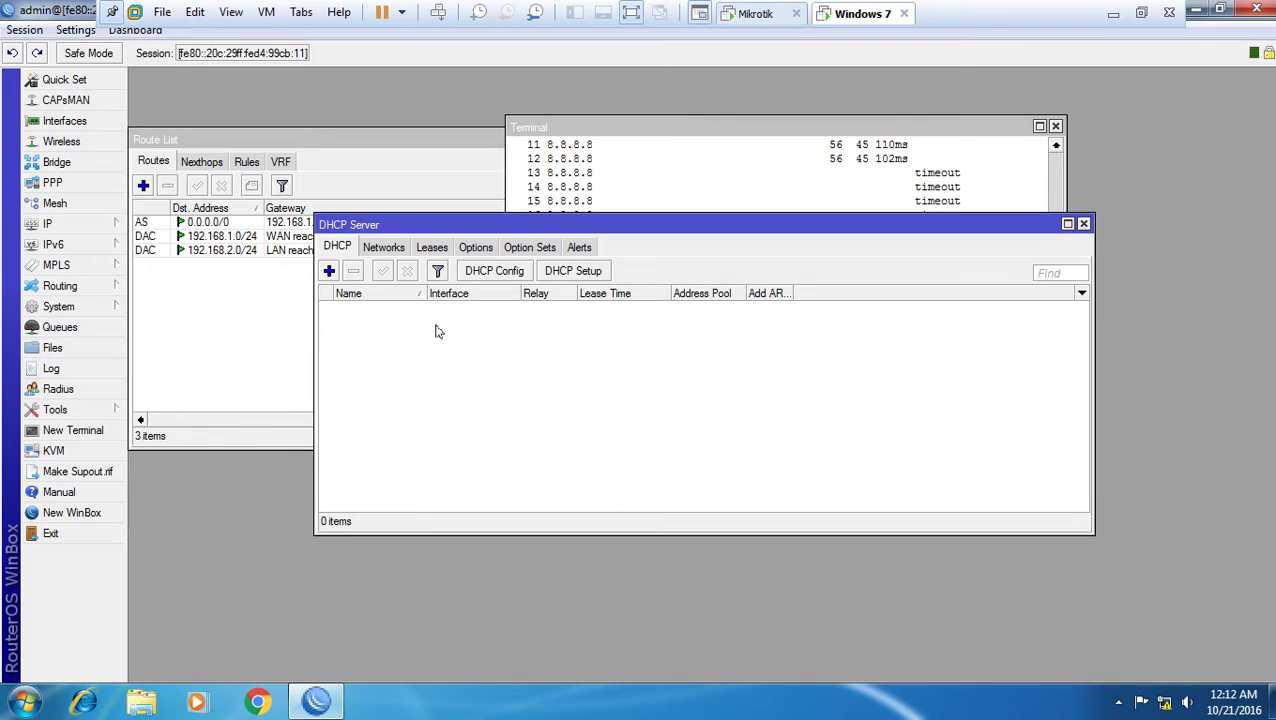
pyautogui.click(573, 271)
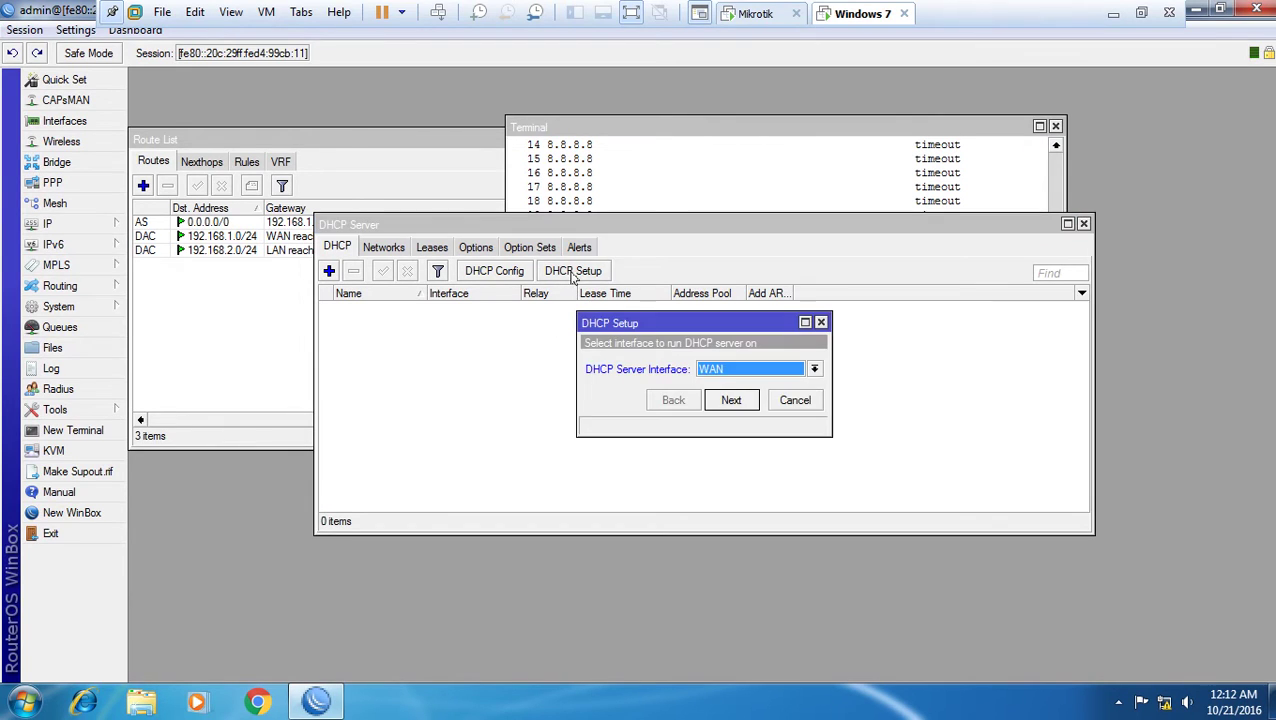
pyautogui.click(765, 372)
pyautogui.click(763, 386)
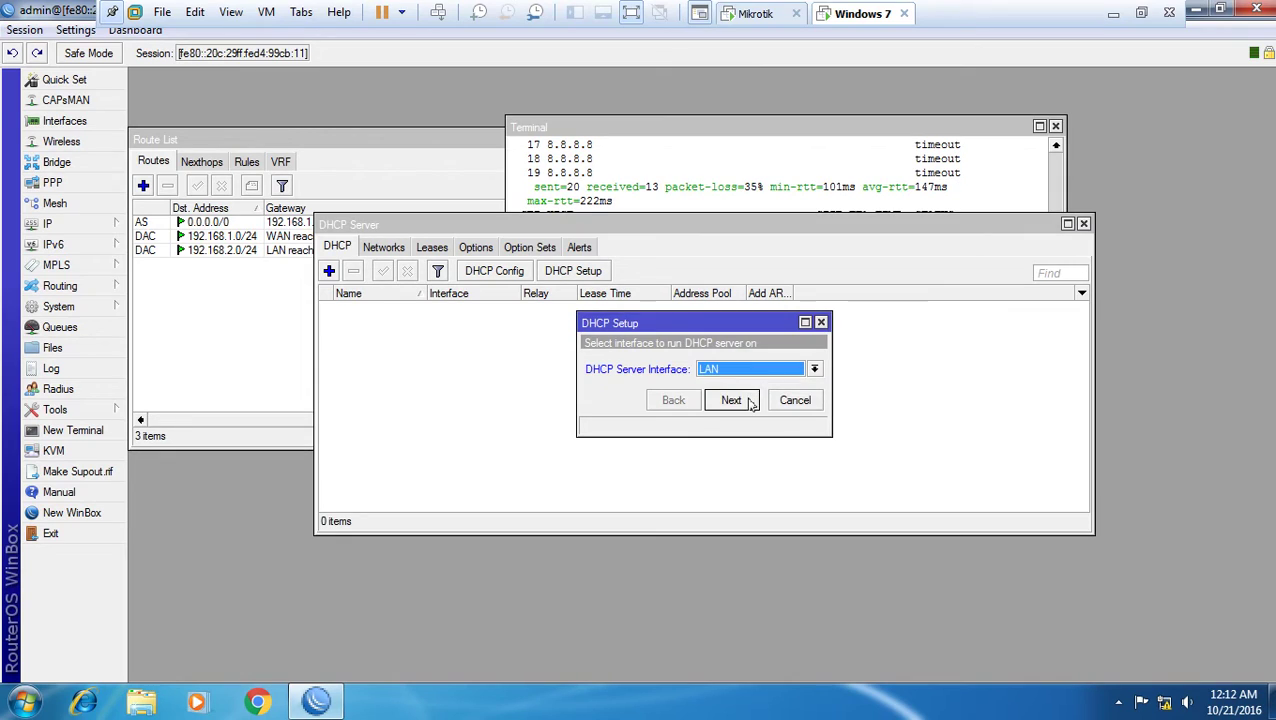
pyautogui.click(731, 400)
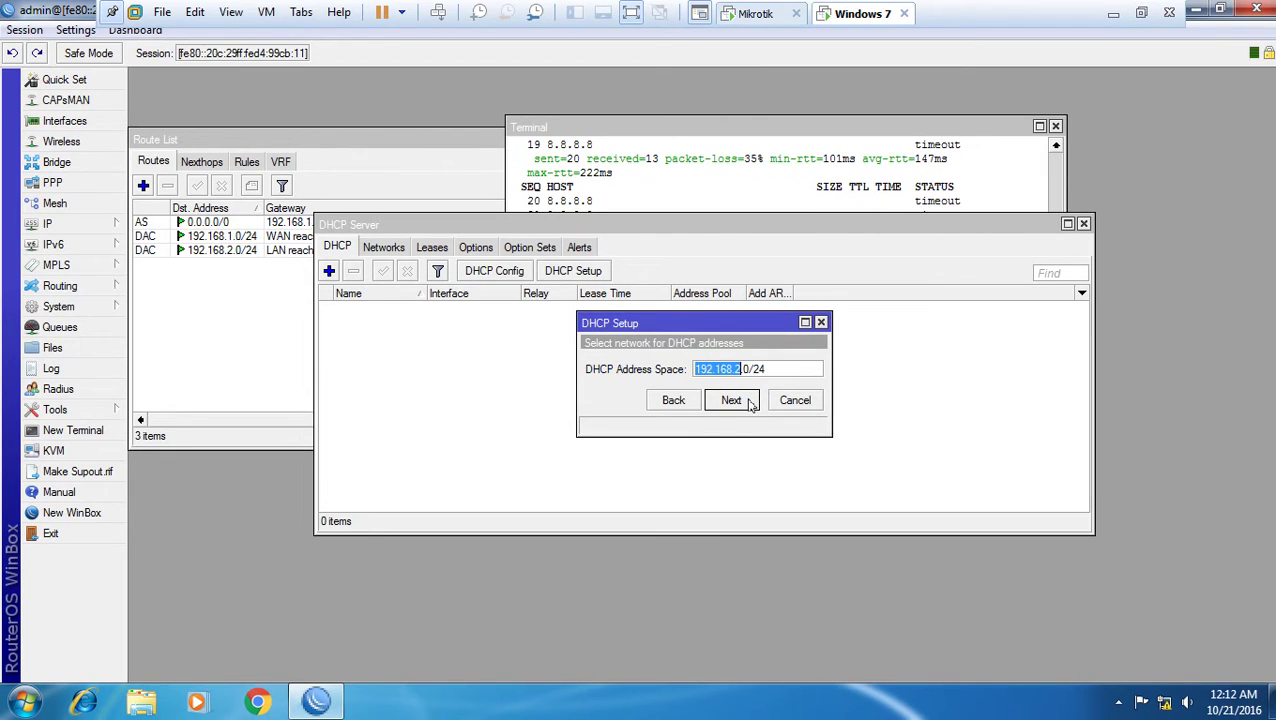
# Complete the DHCP setup with network 192.168.2.0/24, gateway 192.168.2.1, the proposed address pool, DNS server 8.8.8.8 and lease time 00:10:00.
pyautogui.click(731, 400)
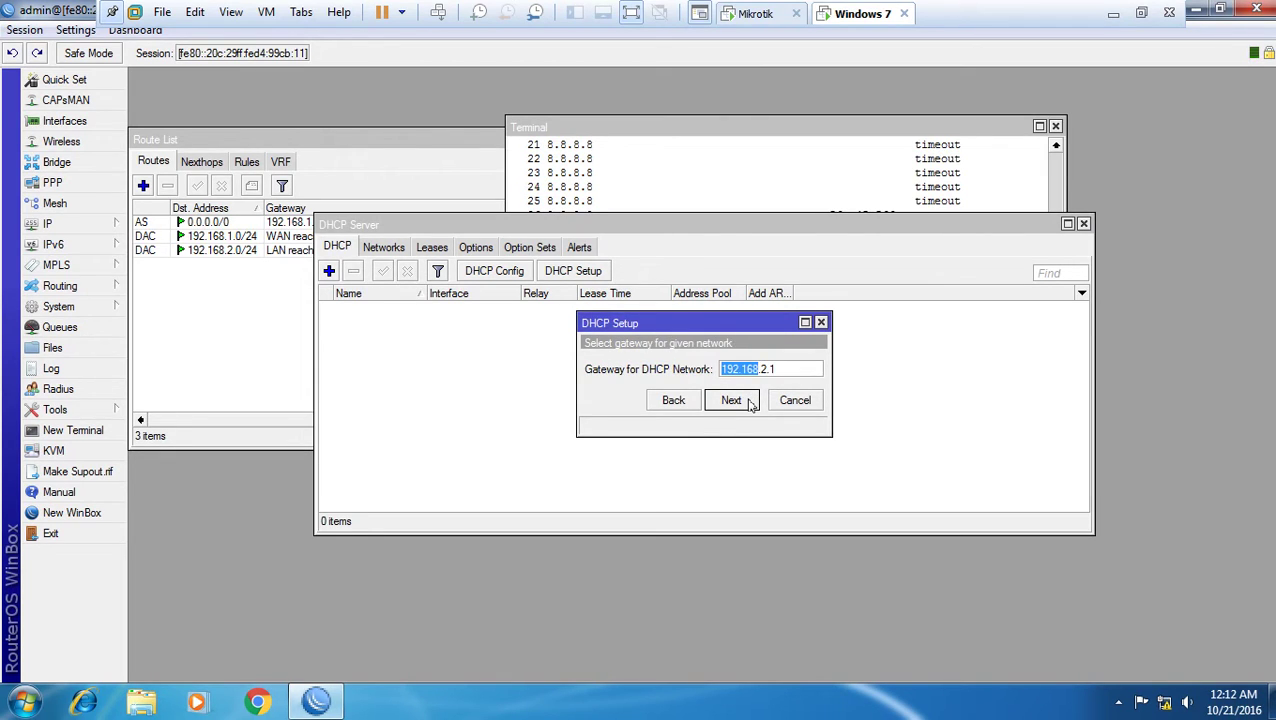
pyautogui.click(751, 403)
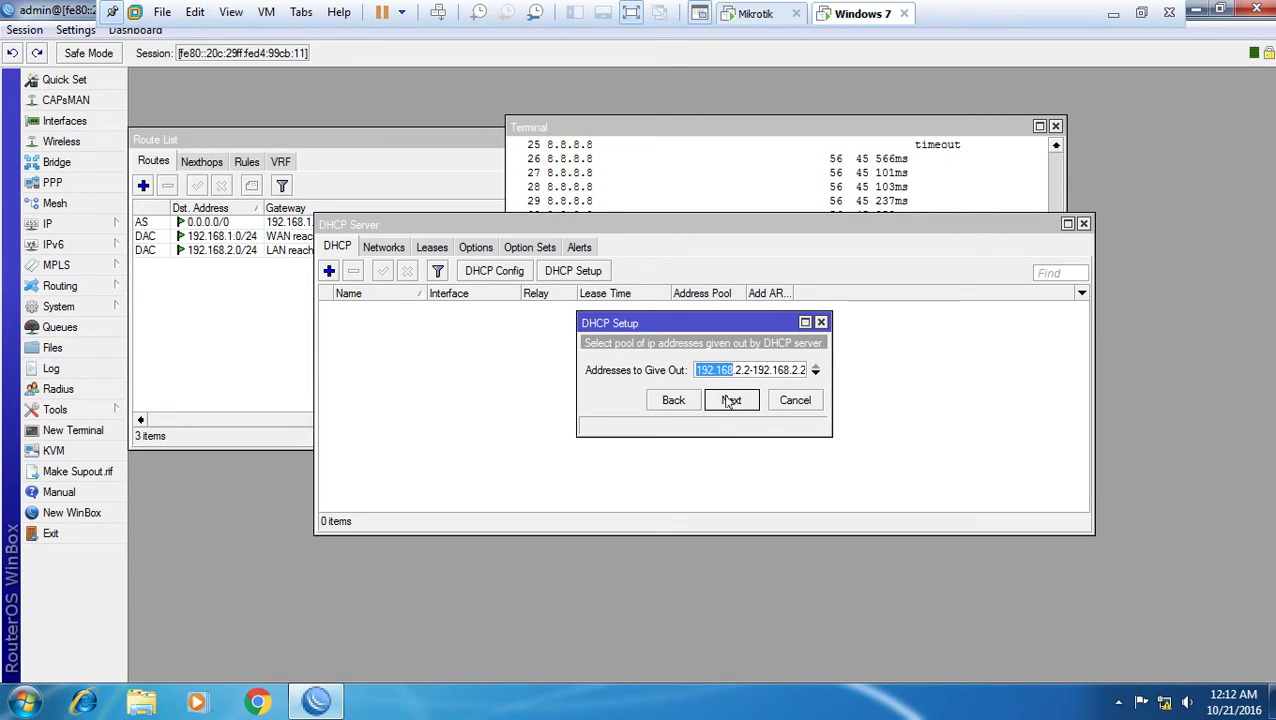
pyautogui.click(731, 400)
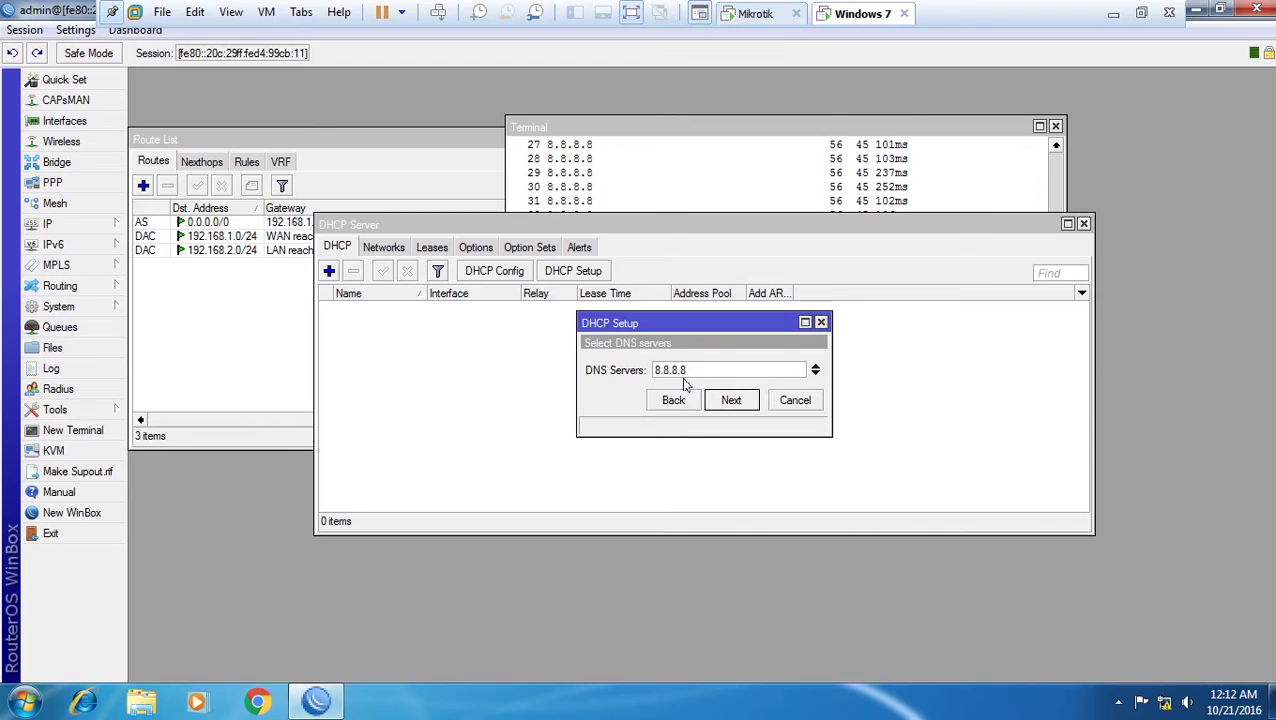
pyautogui.click(715, 403)
pyautogui.click(716, 403)
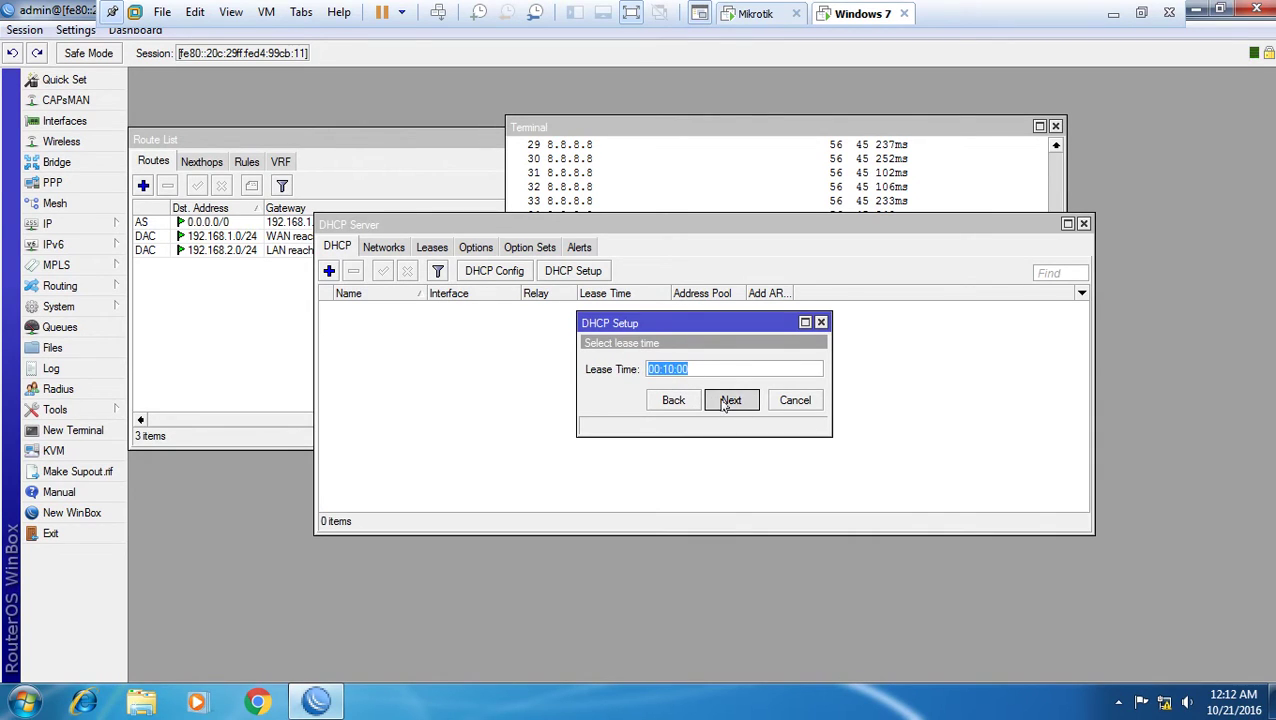
pyautogui.click(698, 372)
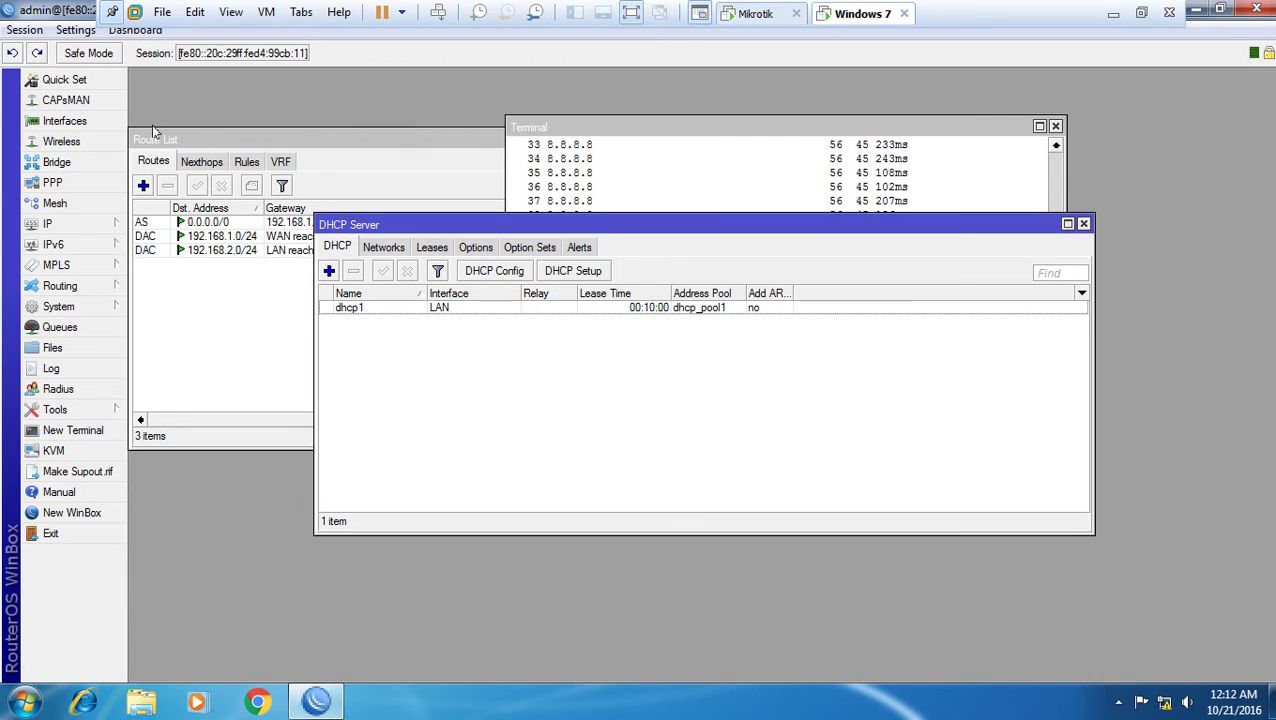
# Enable NAT for the local network in Quick Set and apply the configuration.
pyautogui.click(100, 84)
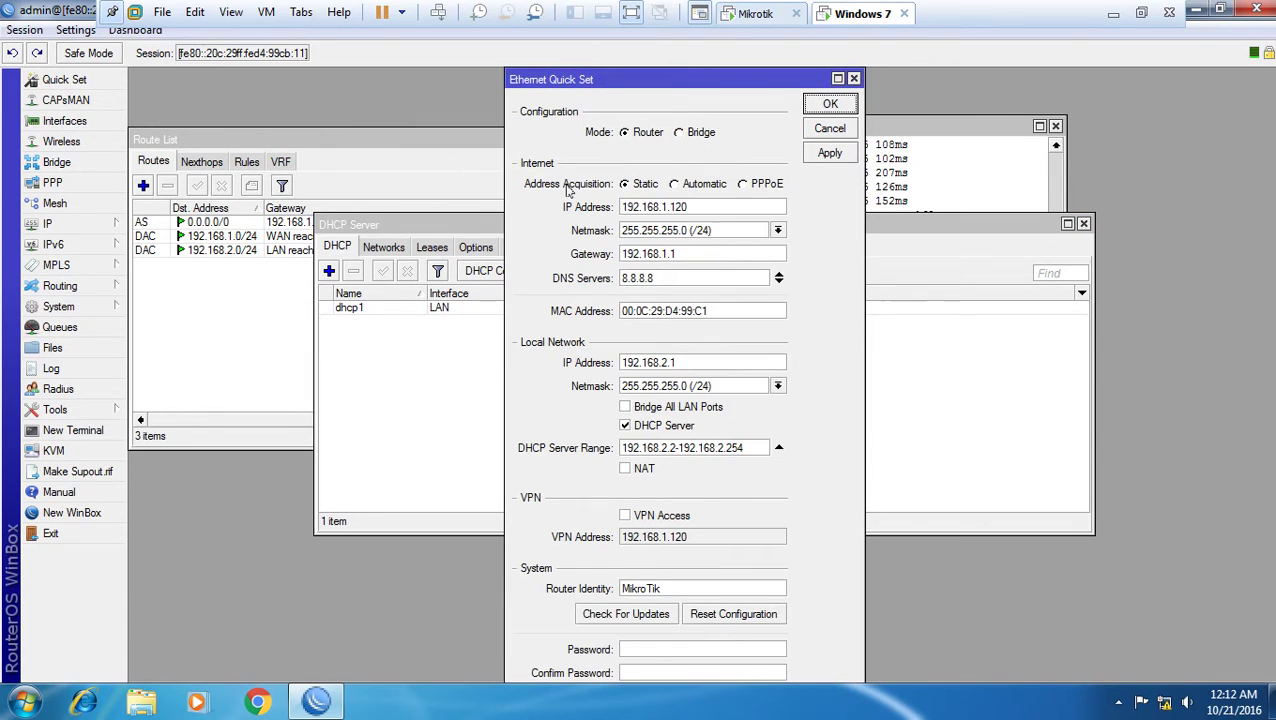
pyautogui.click(625, 468)
pyautogui.click(829, 153)
pyautogui.click(829, 104)
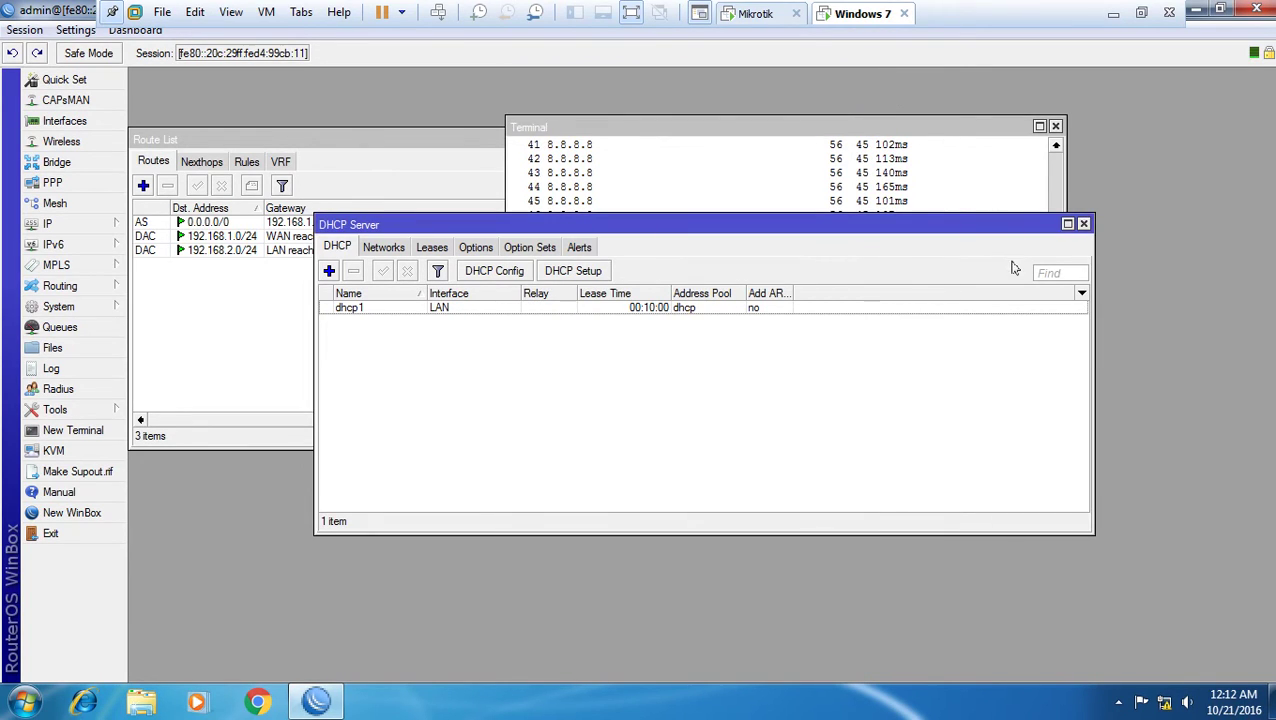
# Check the IP details of the Local Area Connection in the Windows Network and Sharing Center.
pyautogui.rightClick(1165, 703)
pyautogui.click(1130, 686)
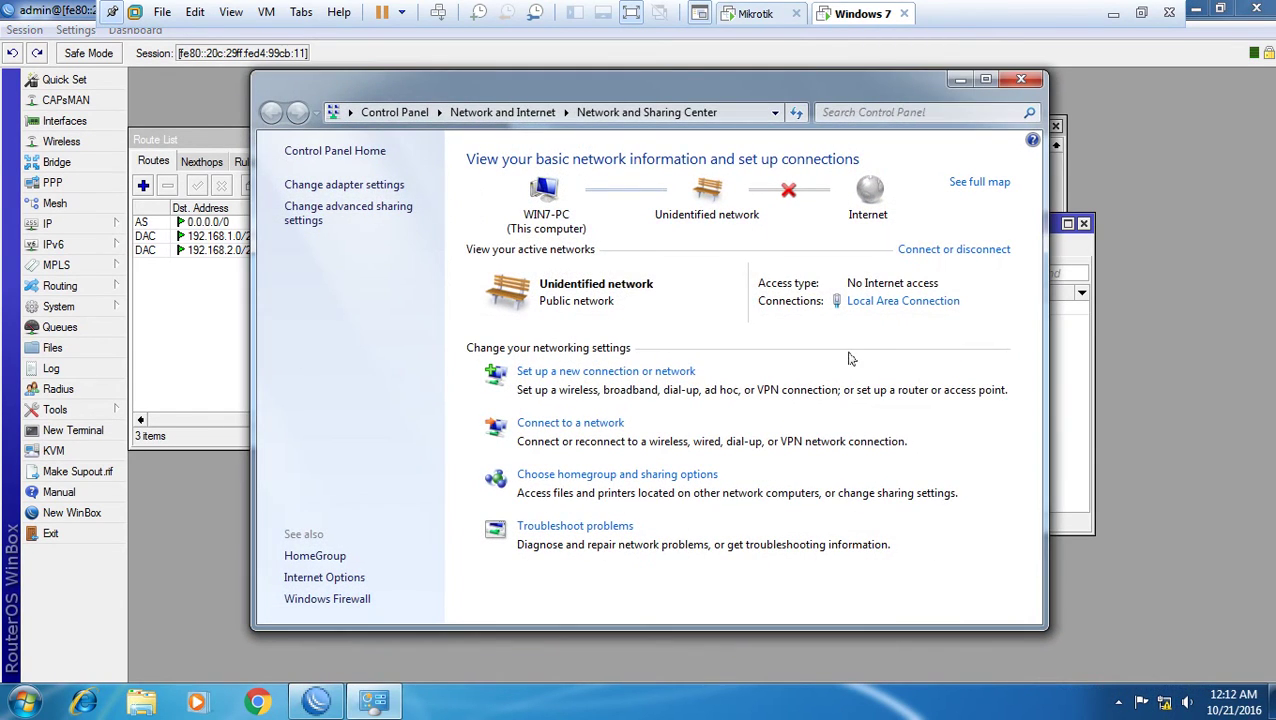
pyautogui.click(890, 301)
pyautogui.click(548, 342)
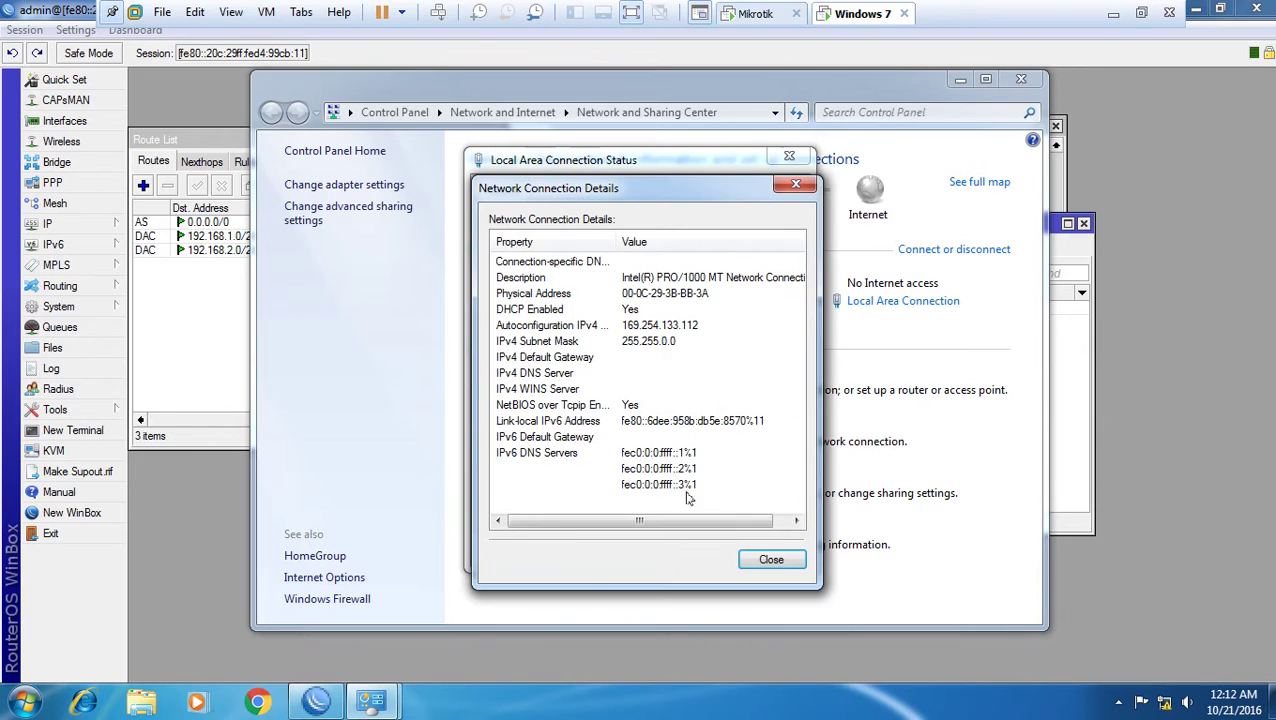
pyautogui.click(760, 559)
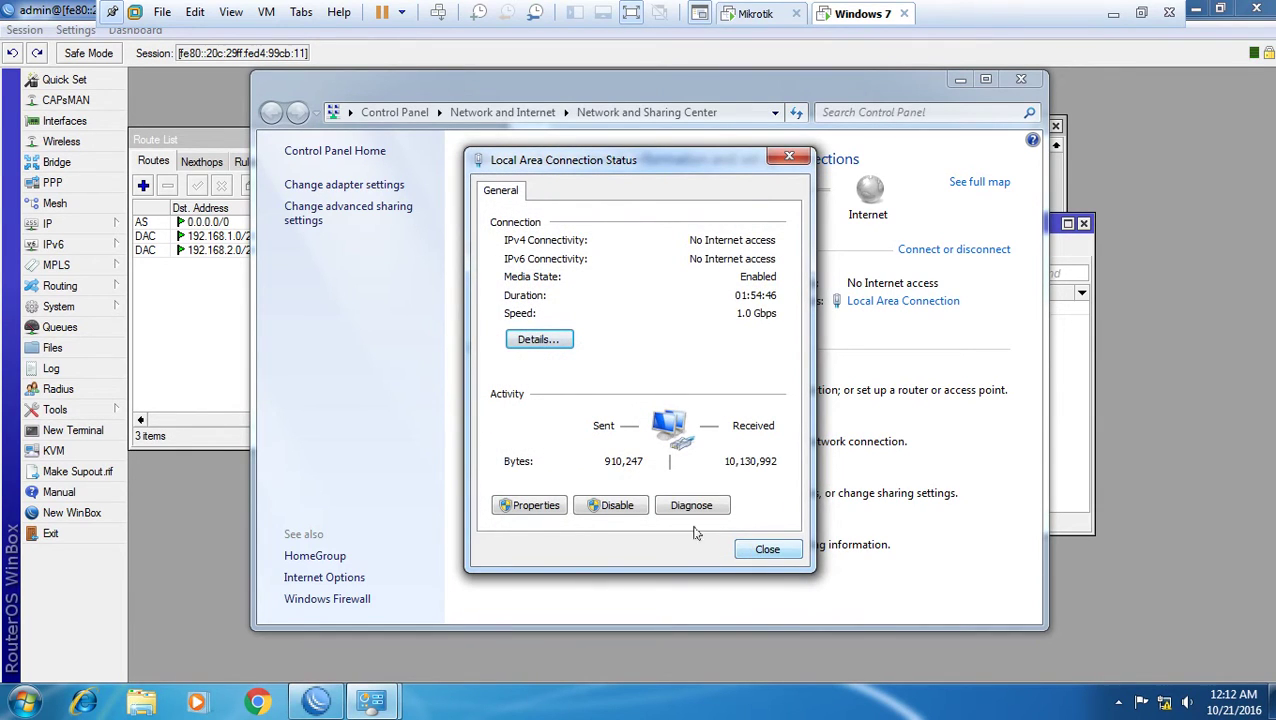
# Release and renew the Windows 7 computer's IP address in a command prompt with ipconfig/release and ipconfig/renew.
pyautogui.press('super+r')
pyautogui.write('cmd')
pyautogui.press('Return')
pyautogui.write('ipcon')
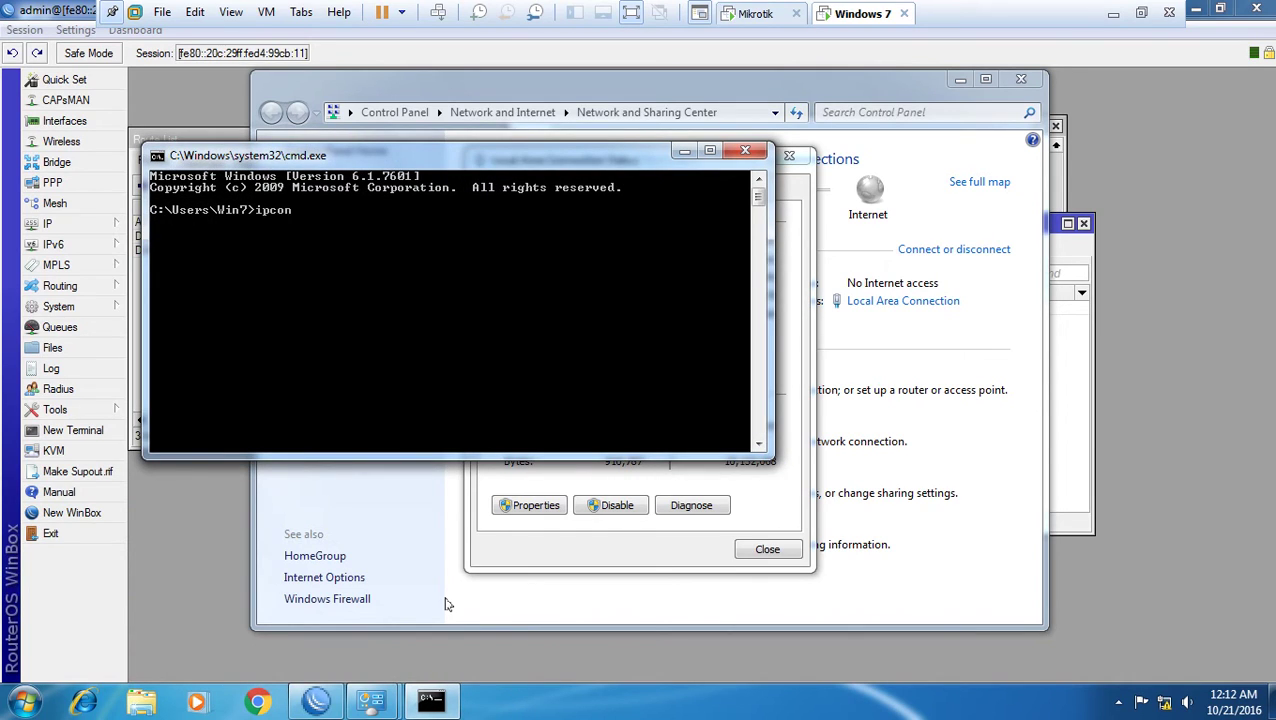
pyautogui.write('fig/release')
pyautogui.press('Return')
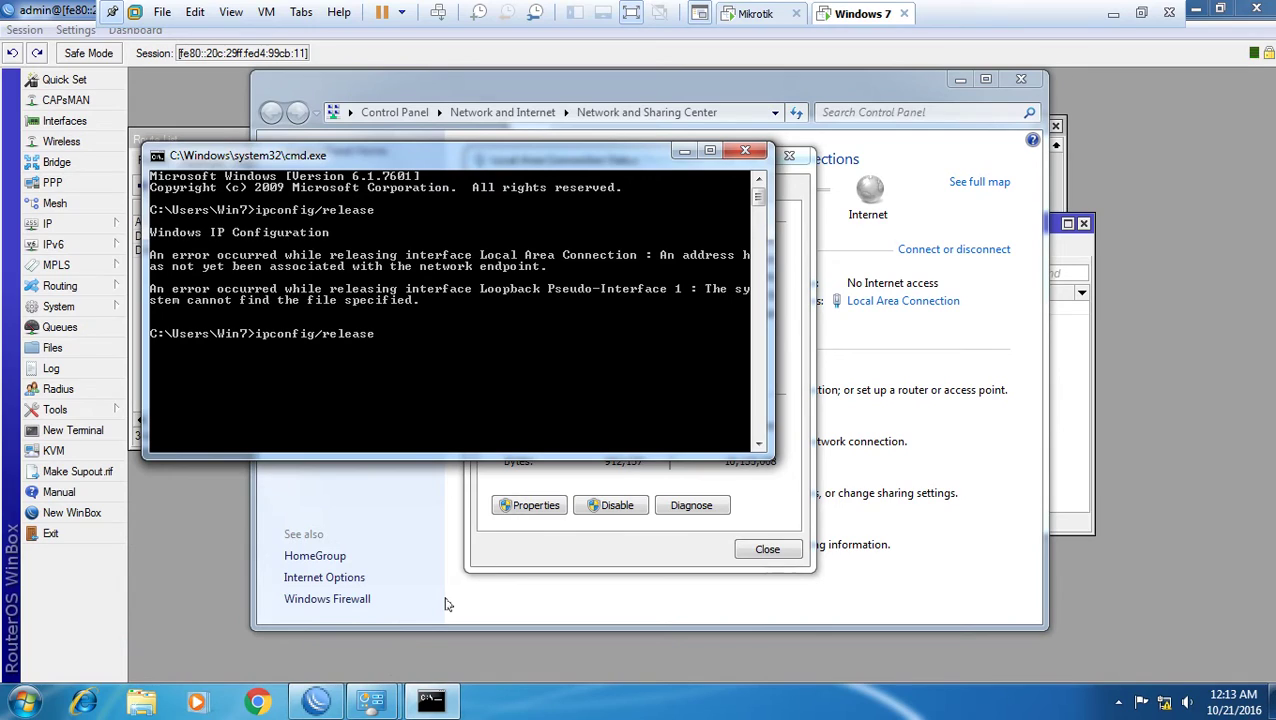
pyautogui.press('Return')
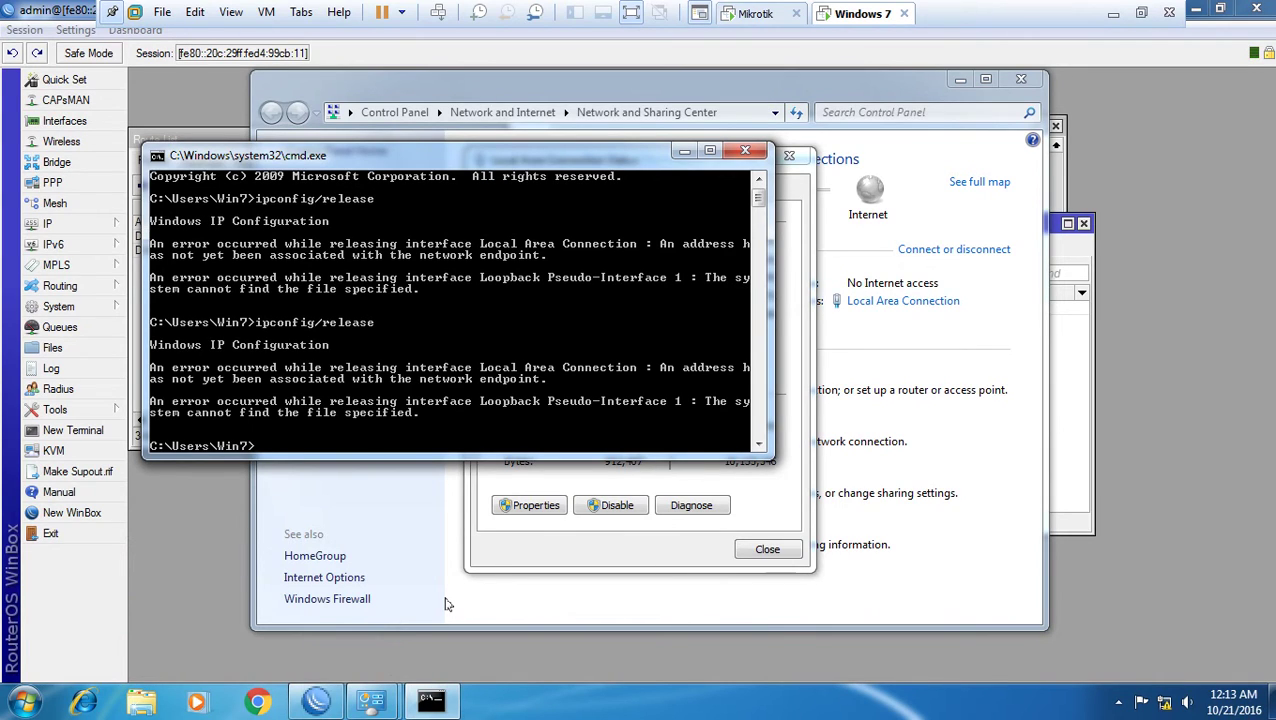
pyautogui.write('ipconfig/renew')
pyautogui.press('Return')
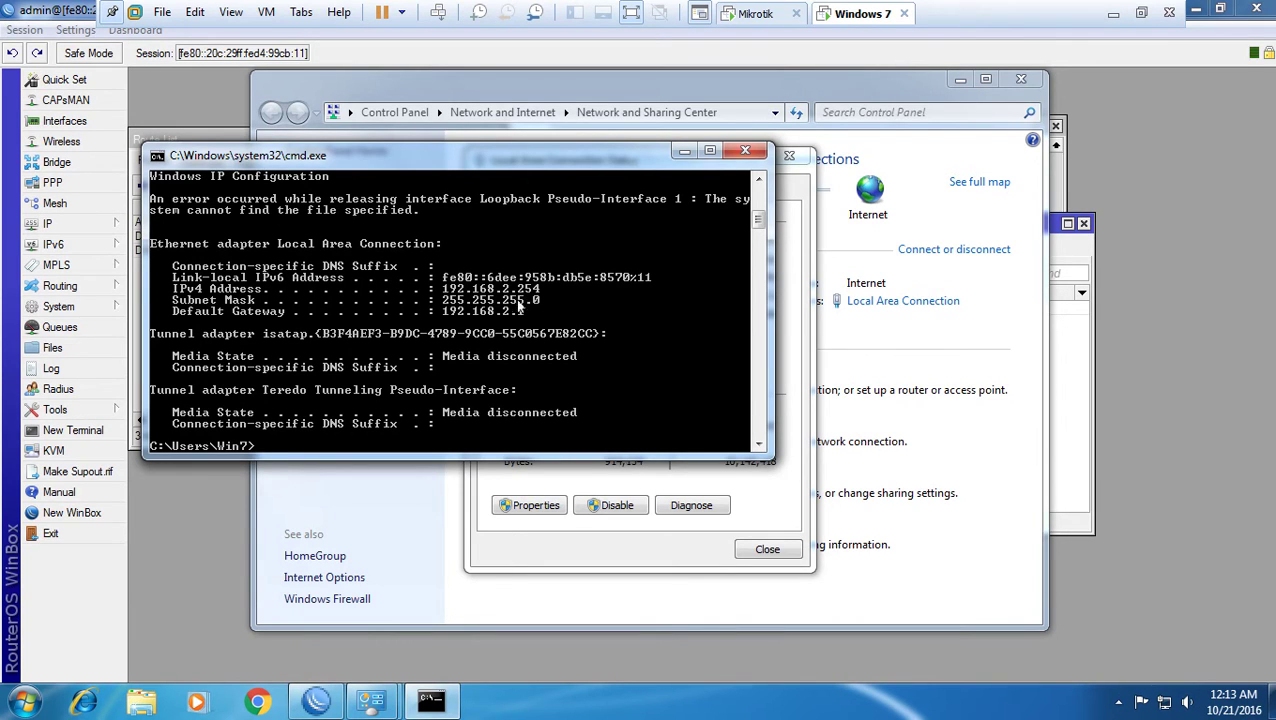
# Review the Local Area Connection's renewed address, gateway, DHCP and DNS details, then close the connection status.
pyautogui.click(654, 562)
pyautogui.click(560, 345)
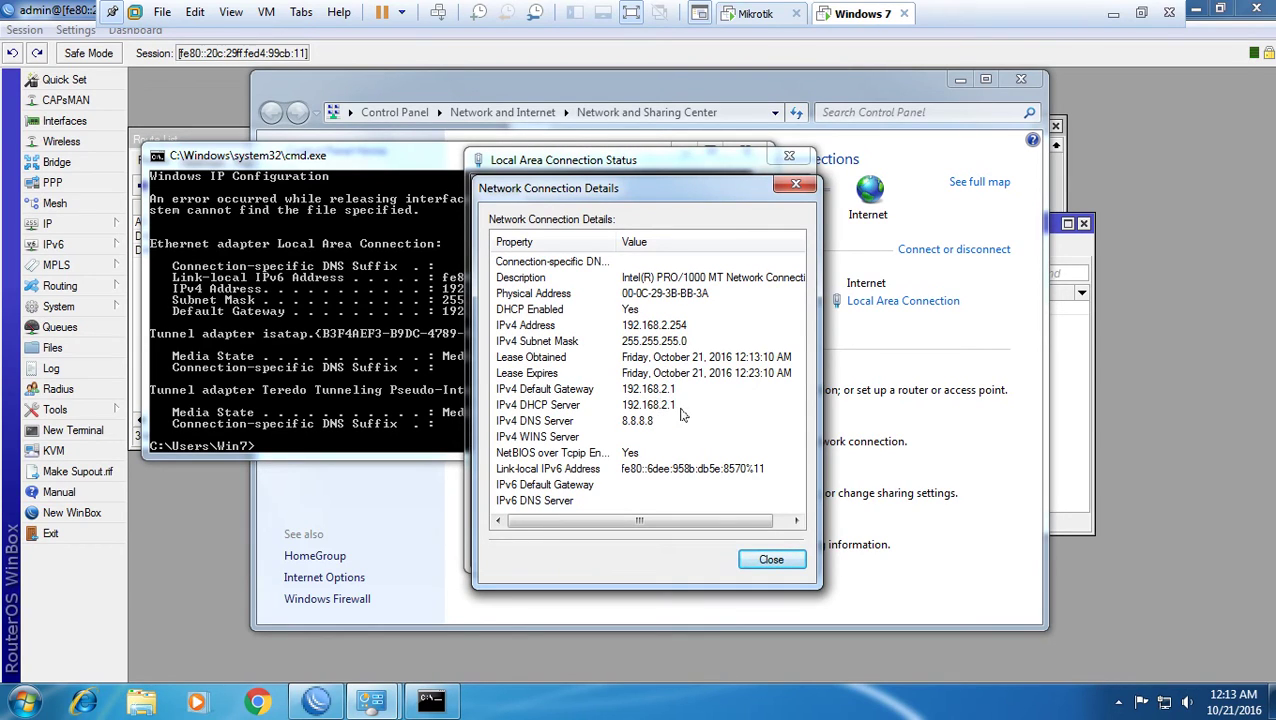
pyautogui.click(765, 559)
pyautogui.click(766, 550)
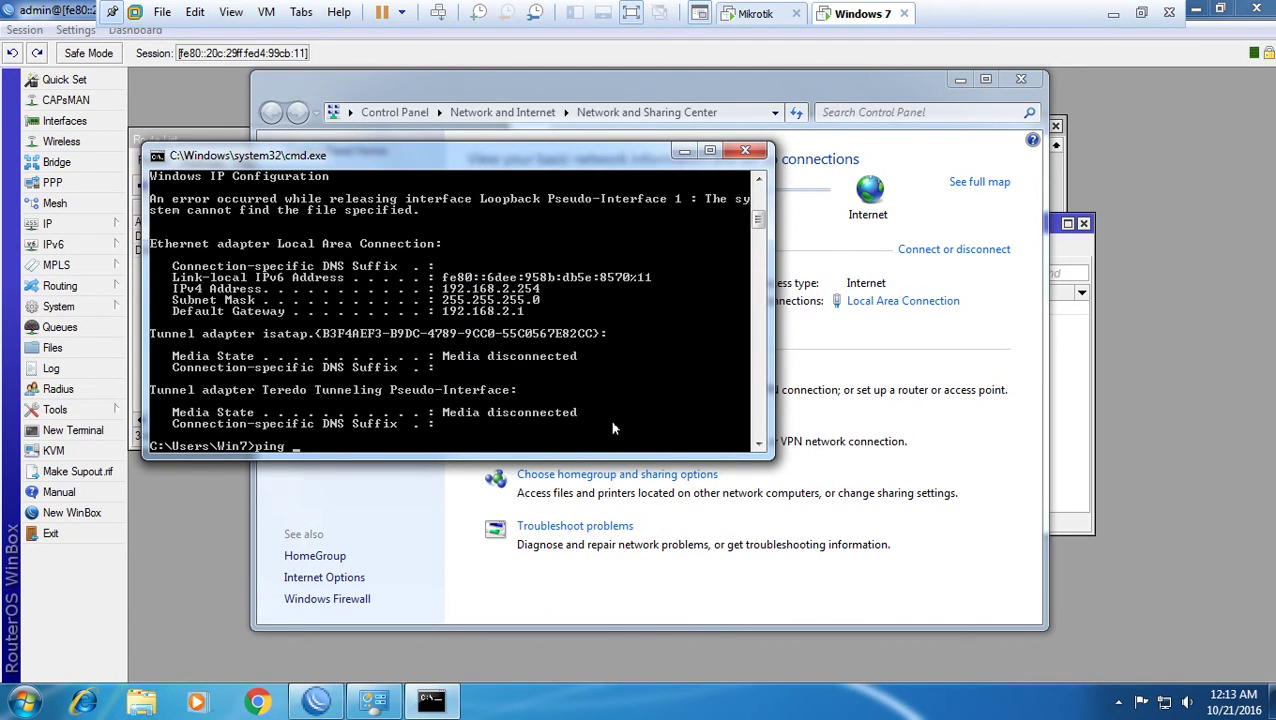
# Test the client's internet connection from the command prompt with ping 8.8.8.8 -t.
pyautogui.write('t')
pyautogui.press('Return')
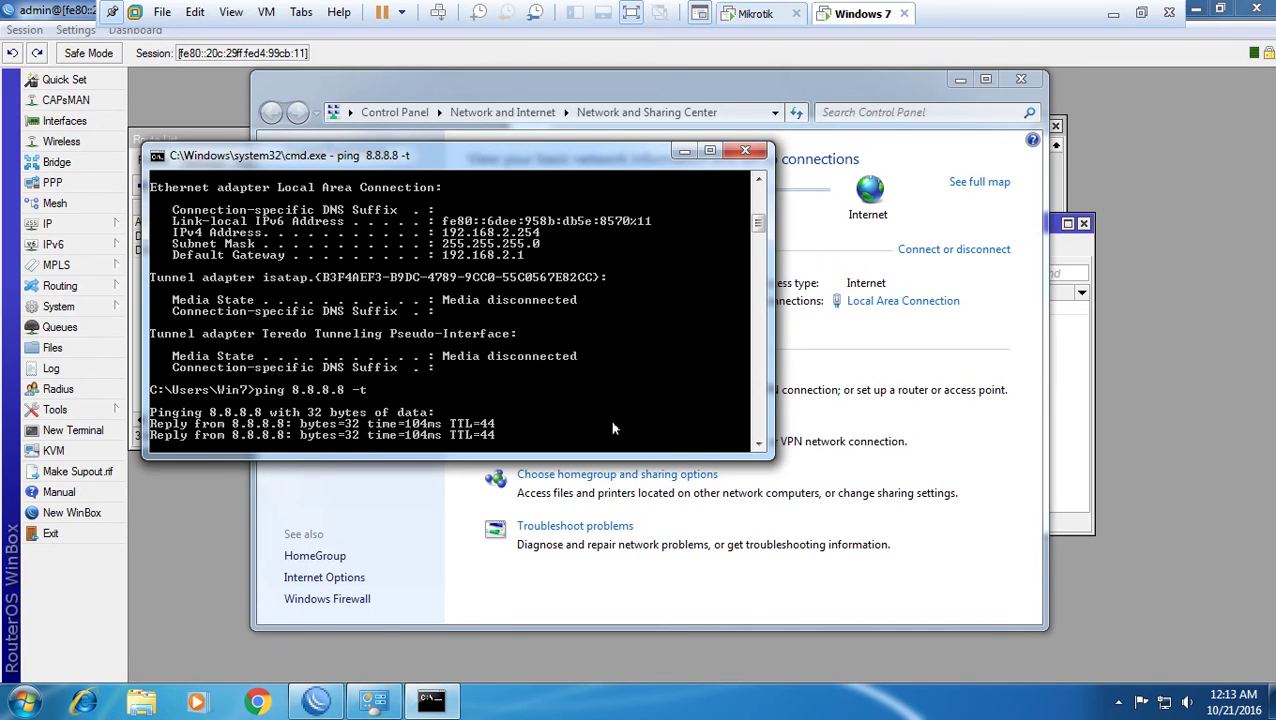